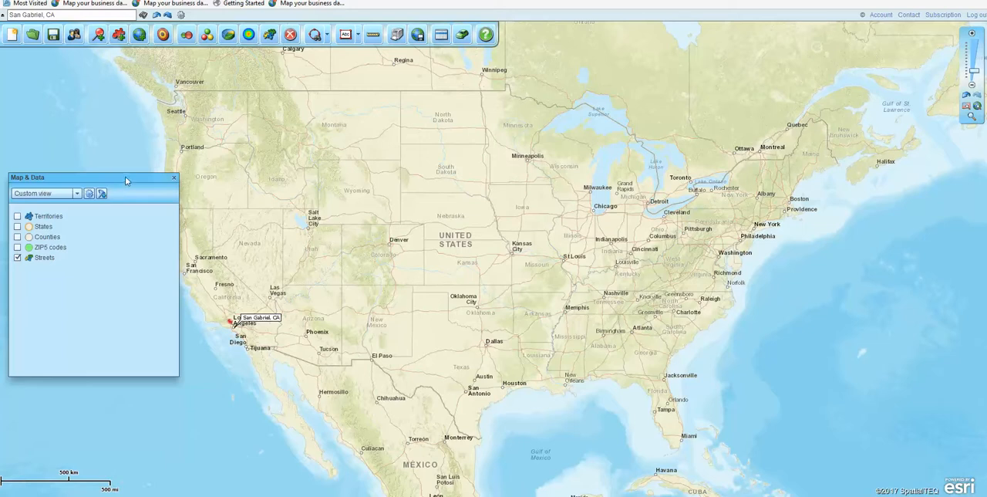
left_click_drag(126, 181, 145, 183)
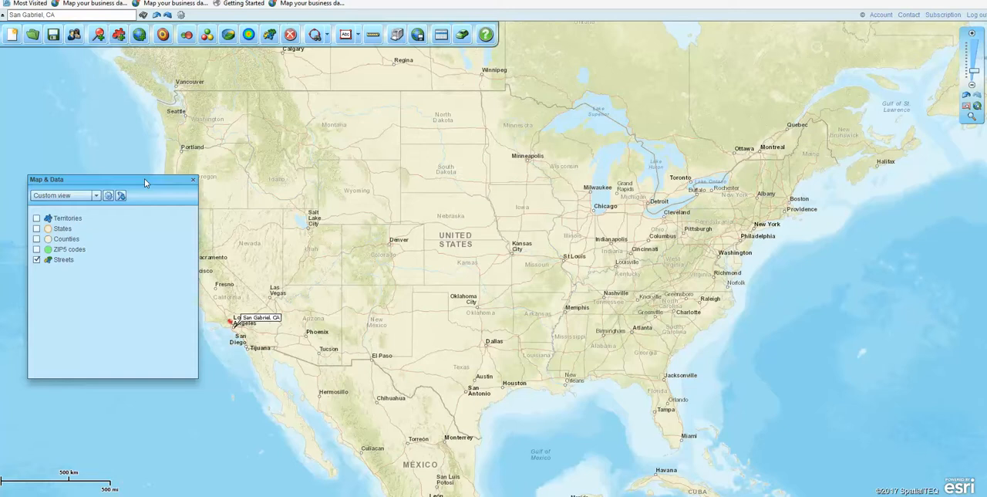
left_click(97, 196)
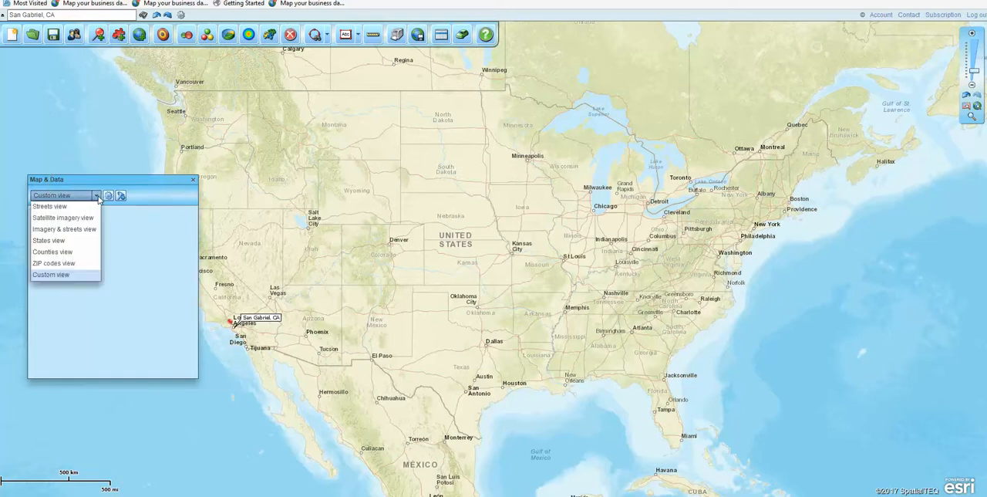
left_click(94, 182)
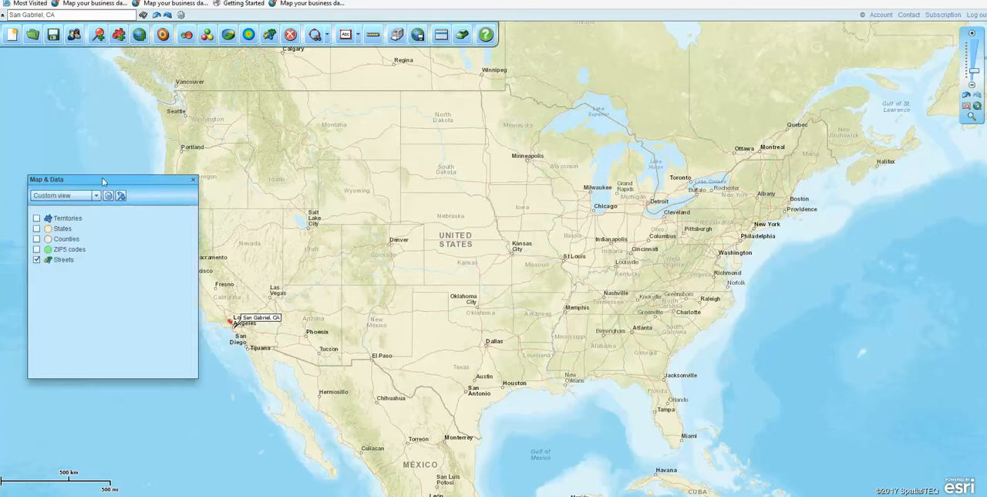
left_click(191, 180)
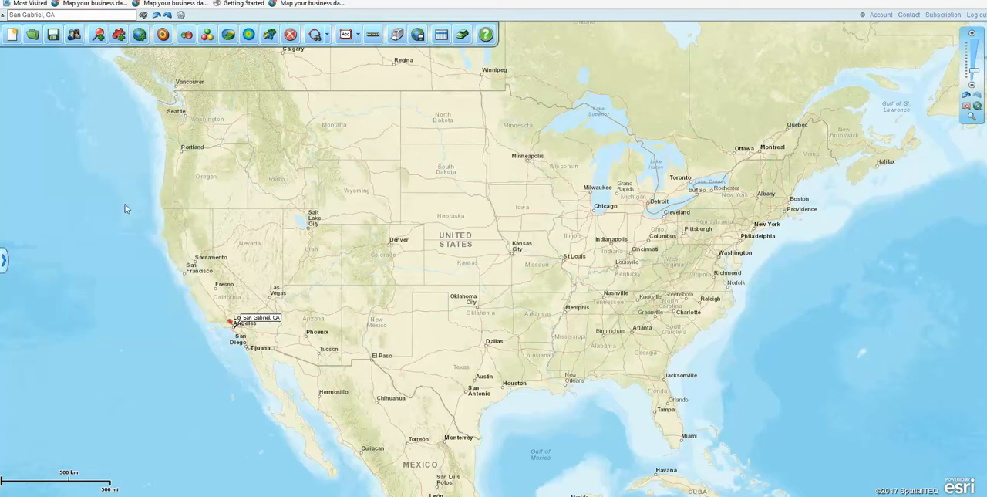
left_click(3, 263)
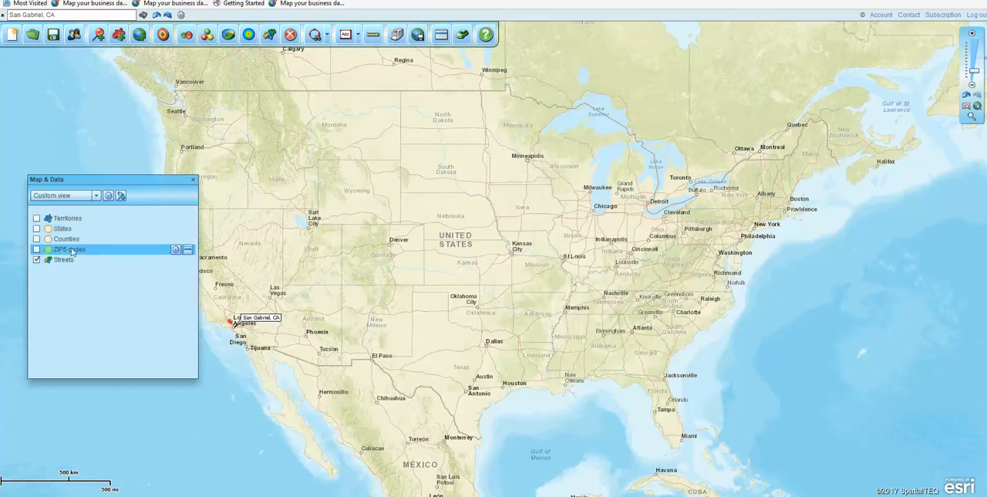
Turn on the ZIP5 codes map layer and check its outline and fill properties, keeping the fill transparency at 50%
left_click(36, 249)
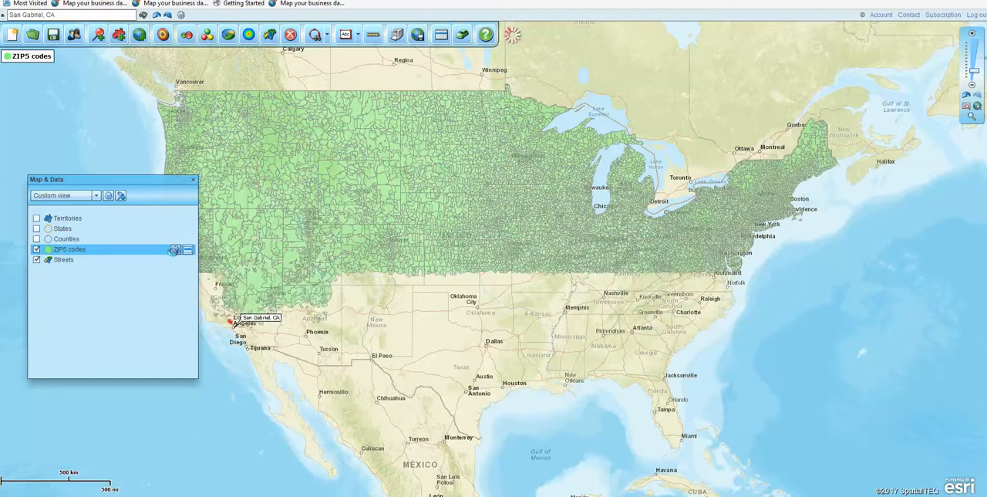
left_click(173, 250)
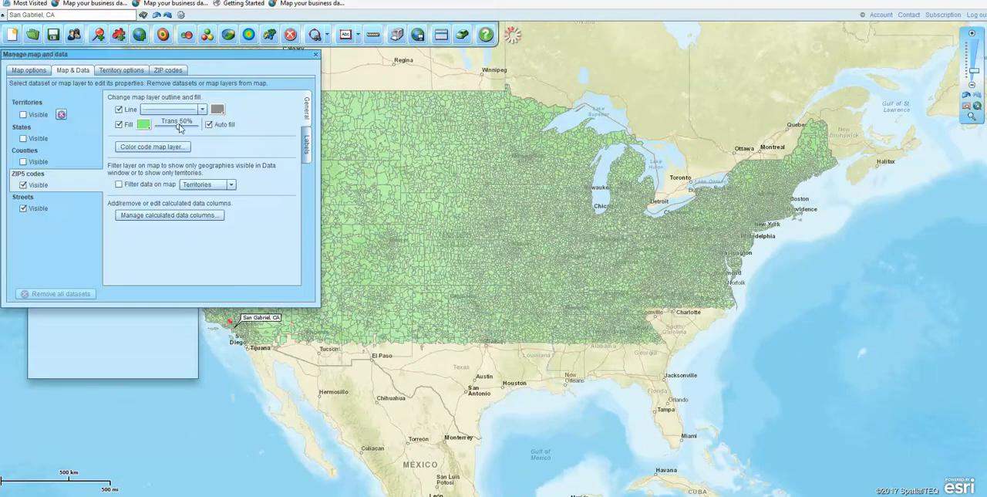
mouse_move(179, 128)
left_mouse_down()
mouse_move(158, 132)
mouse_move(177, 131)
left_mouse_up()
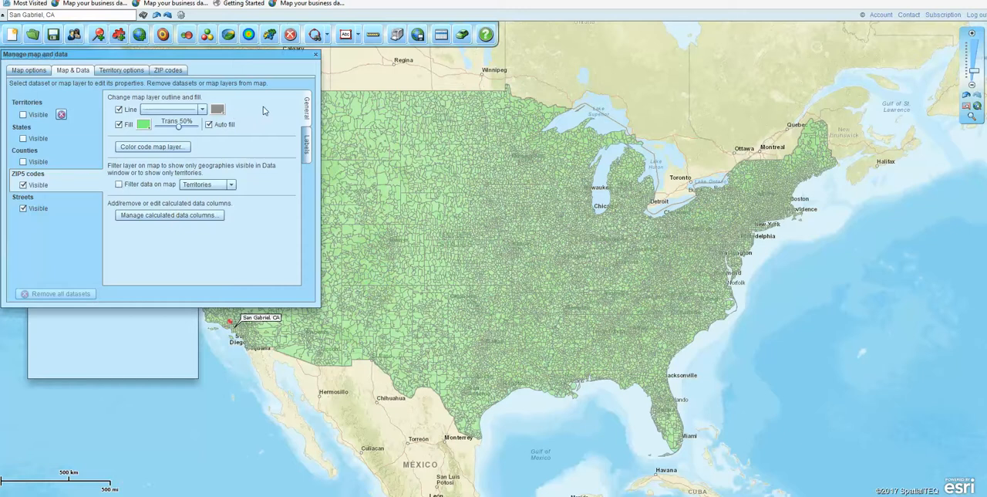
left_click(316, 55)
left_click_drag(142, 182, 135, 160)
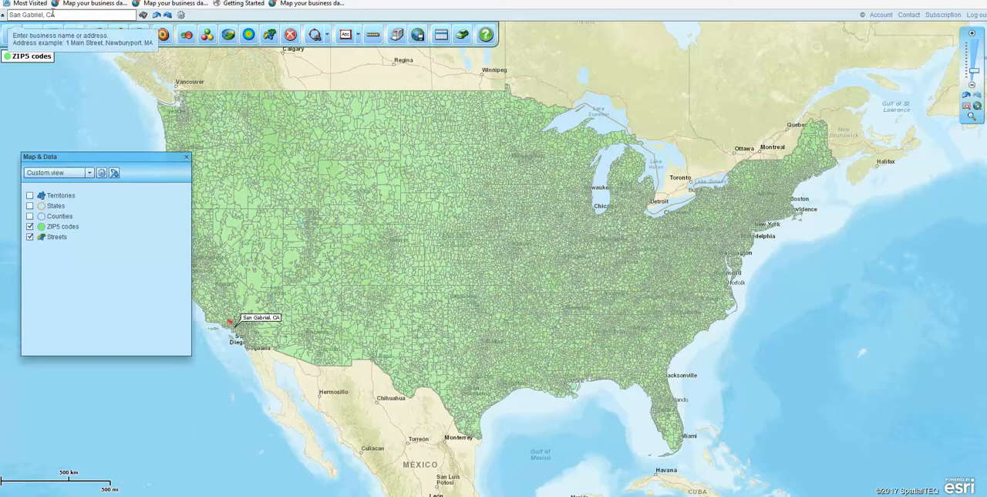
Locate San Gabriel, CA on the map with the address search
left_click(58, 13)
left_click(58, 13)
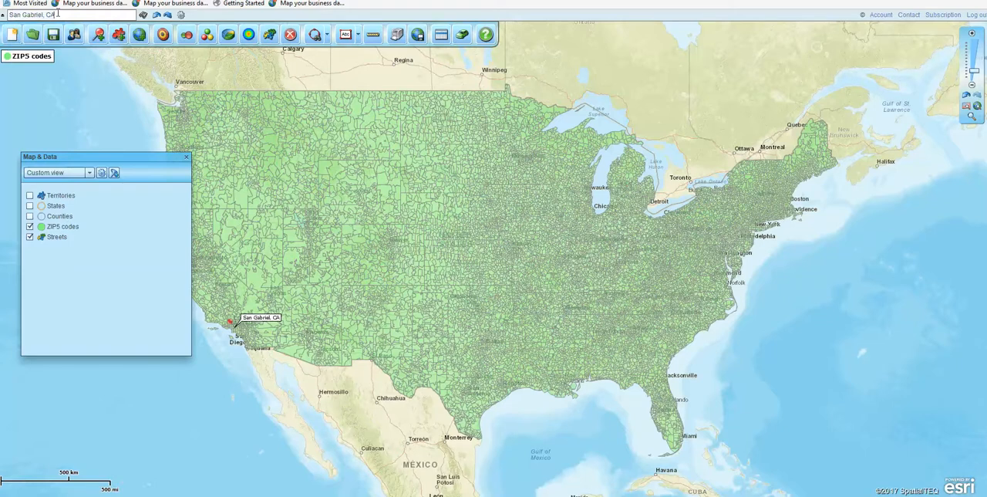
left_click(142, 17)
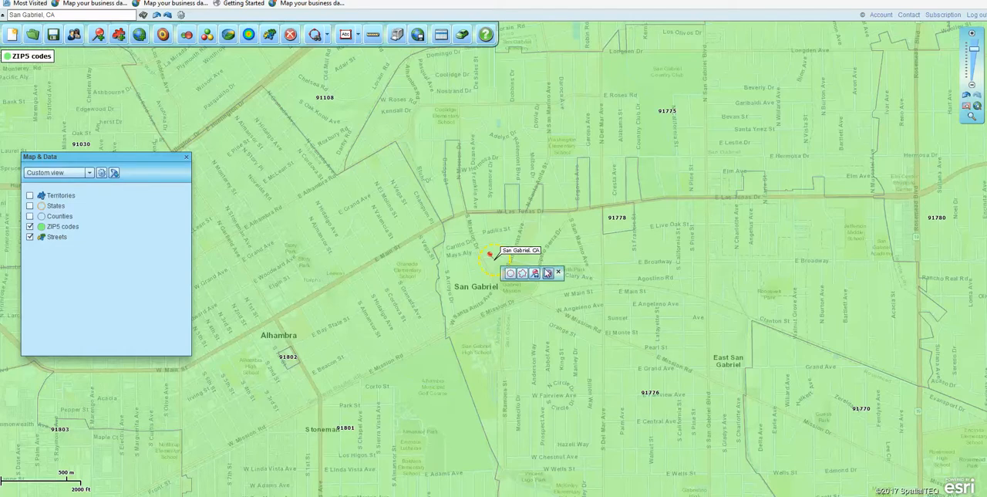
left_click(537, 274)
mouse_move(704, 265)
Zoom out to county level and examine the ZIP code areas from San Gabriel east toward San Bernardino
left_click(976, 56)
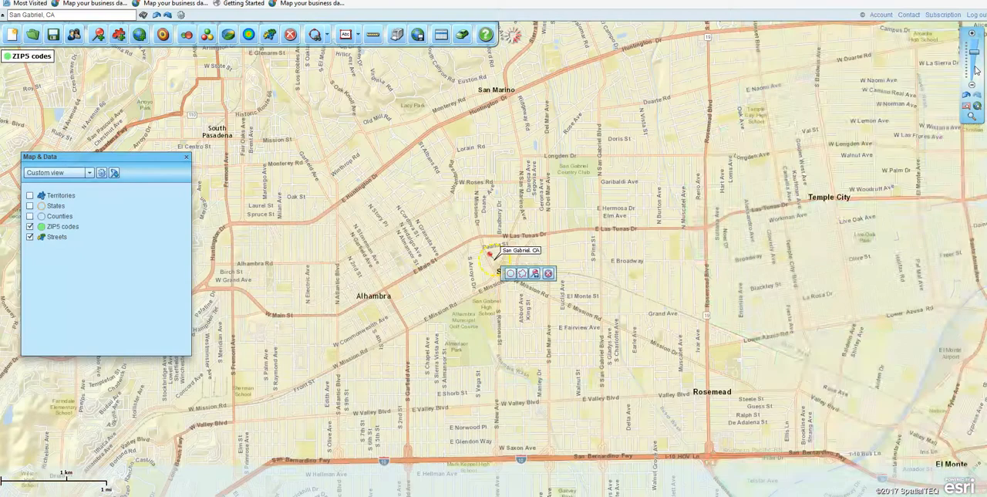
left_click_drag(872, 258, 458, 291)
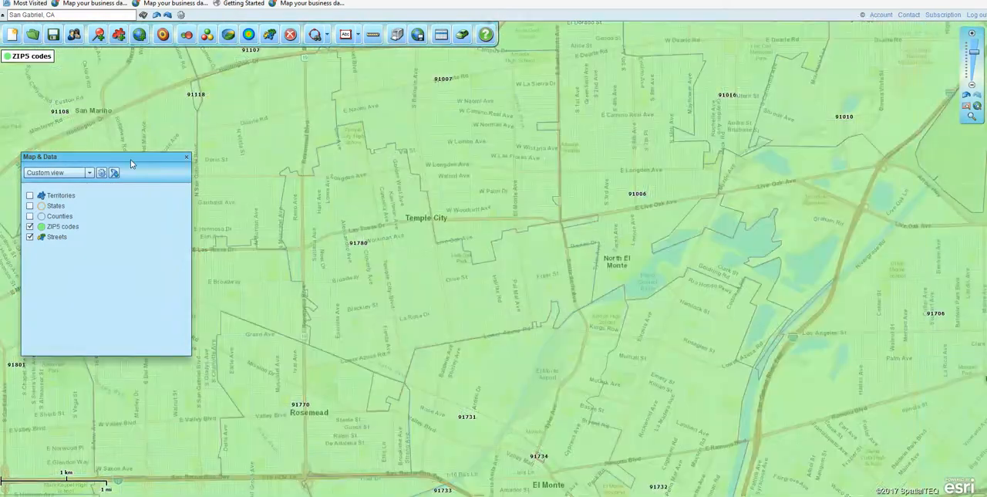
left_click_drag(130, 159, 109, 320)
left_click_drag(666, 243, 613, 238)
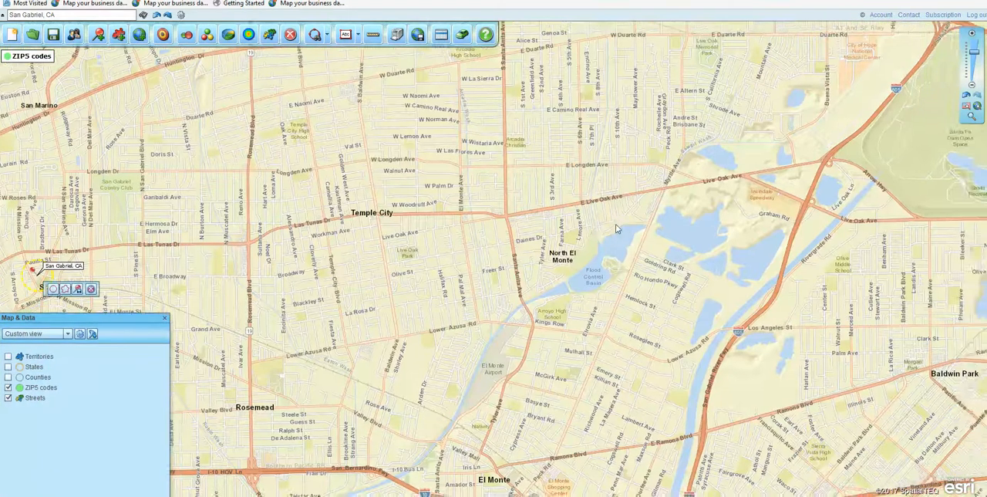
left_click(975, 58)
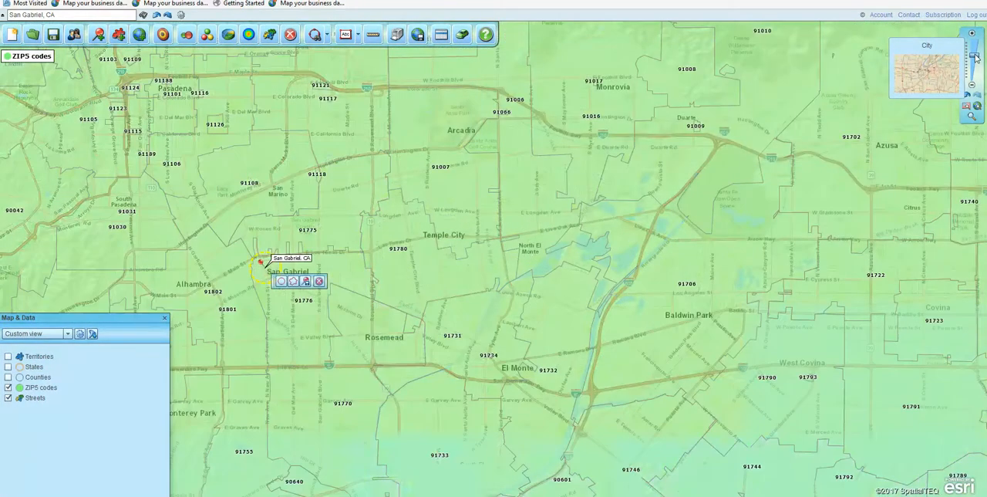
left_click(975, 61)
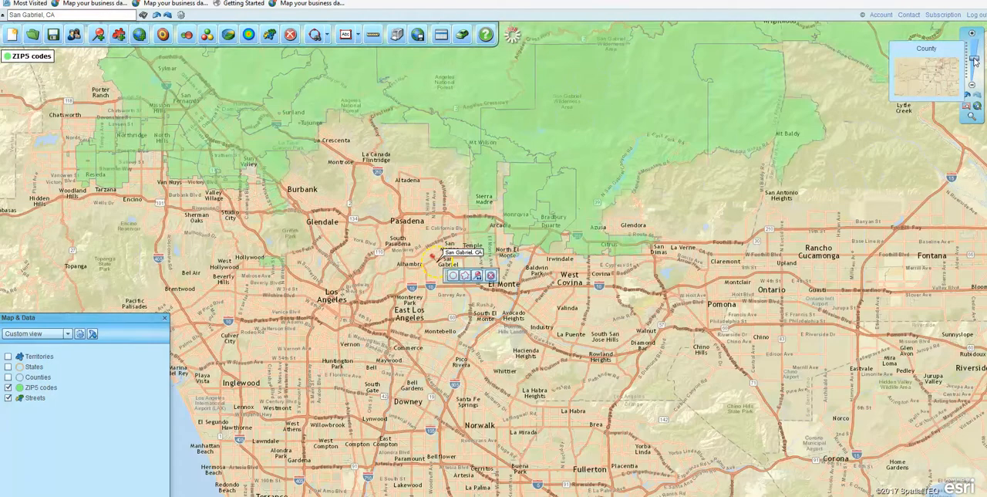
left_click_drag(792, 277, 572, 239)
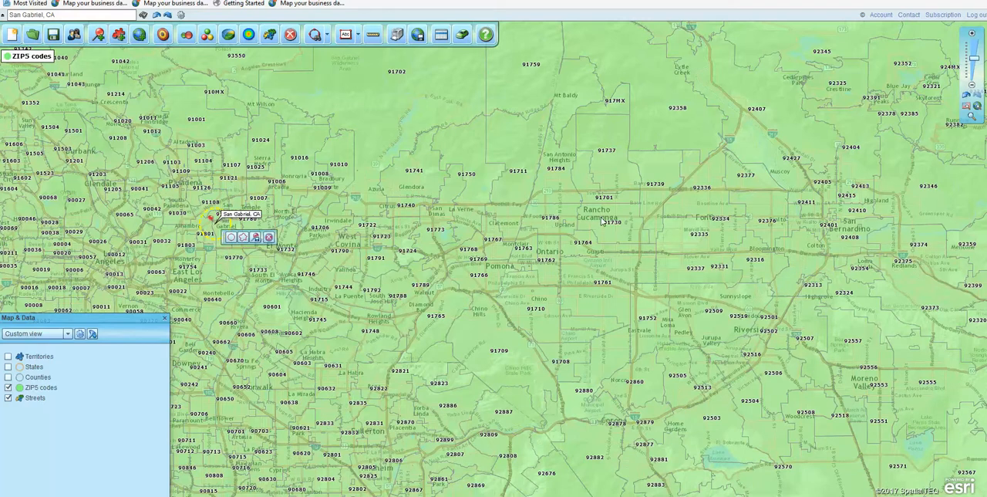
mouse_move(604, 219)
mouse_move(98, 353)
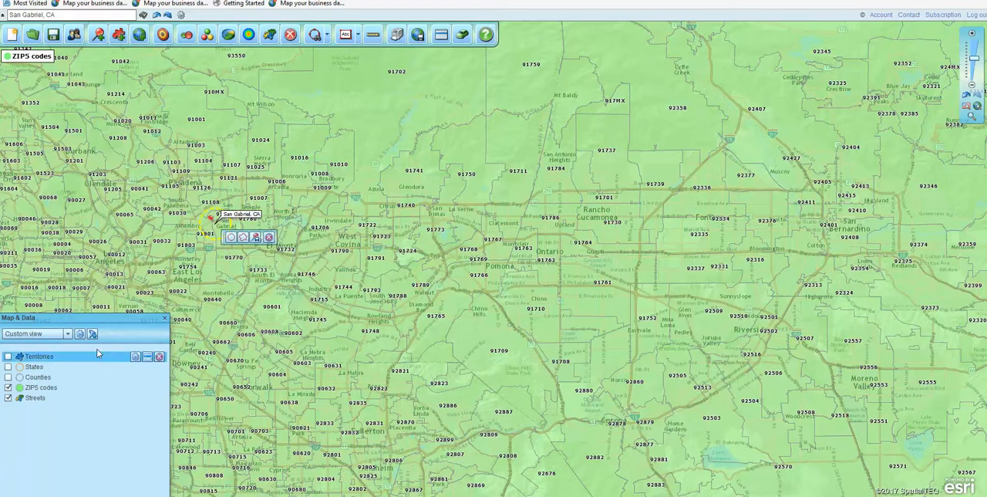
Draw a circle around the San Gabriel, CA pin, set its radius to 15 mi and nudge its edge to about 14.94 mi
left_click(233, 241)
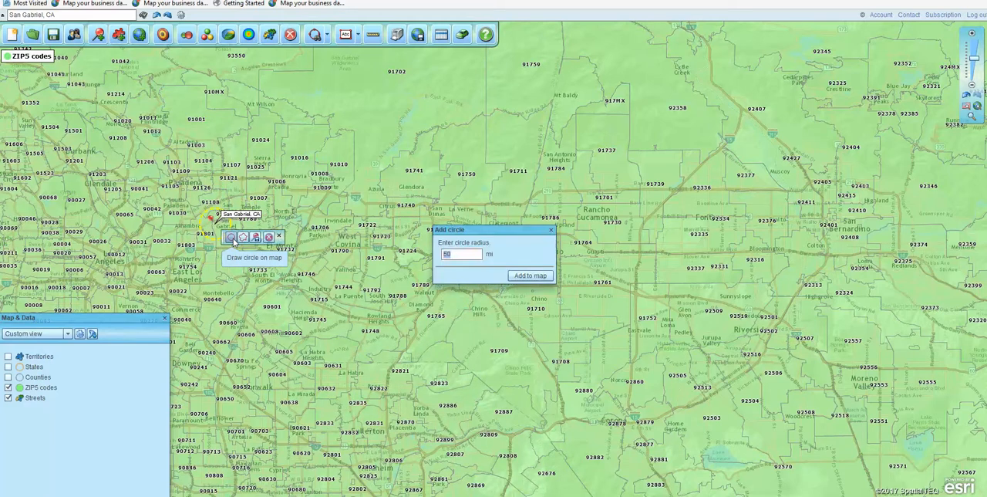
left_click(532, 276)
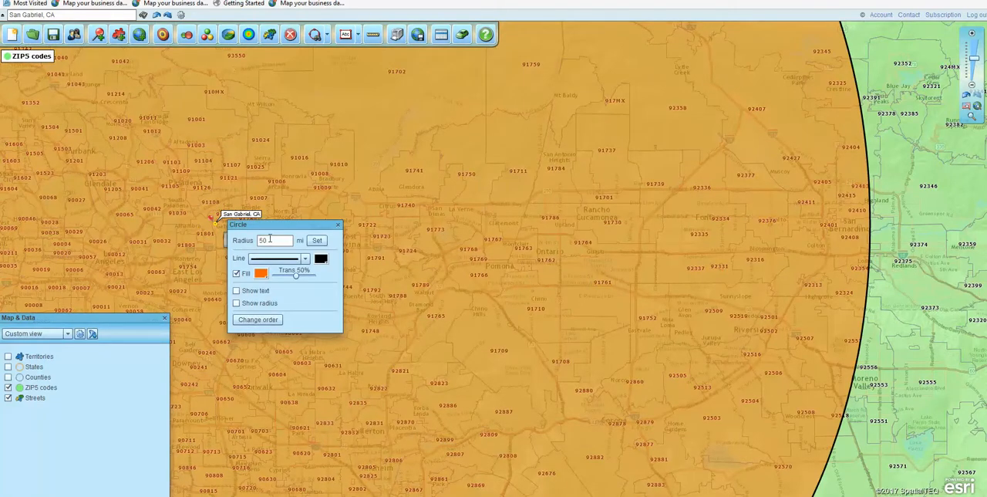
left_click_drag(270, 240, 252, 240)
type("15")
left_click(319, 244)
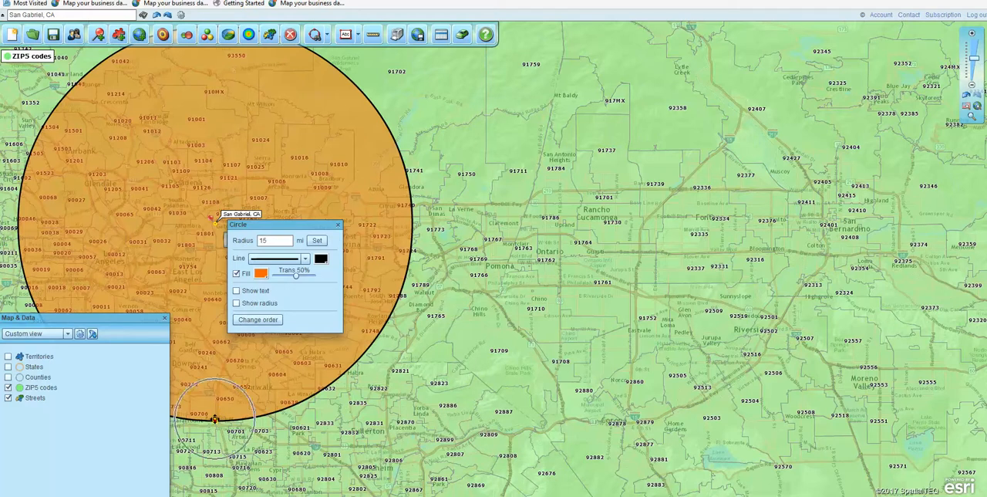
left_click_drag(215, 419, 215, 418)
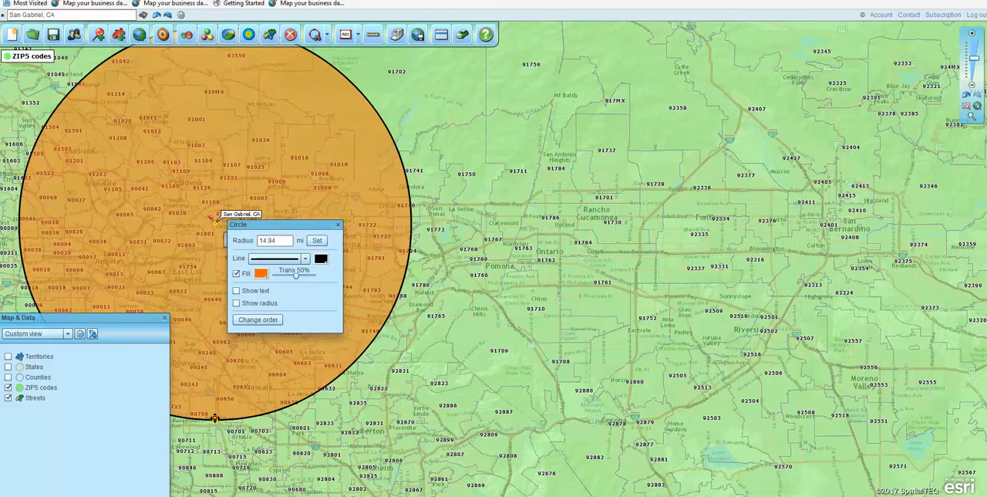
left_click(337, 225)
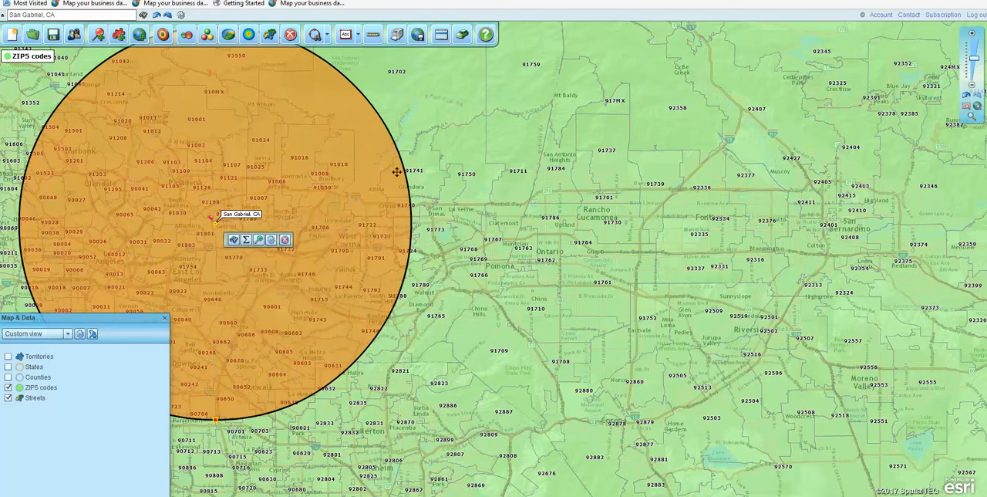
Search the ZIP5 codes layer inside the circle and create a new territory from the results named San Gabriel 15M
left_click(234, 241)
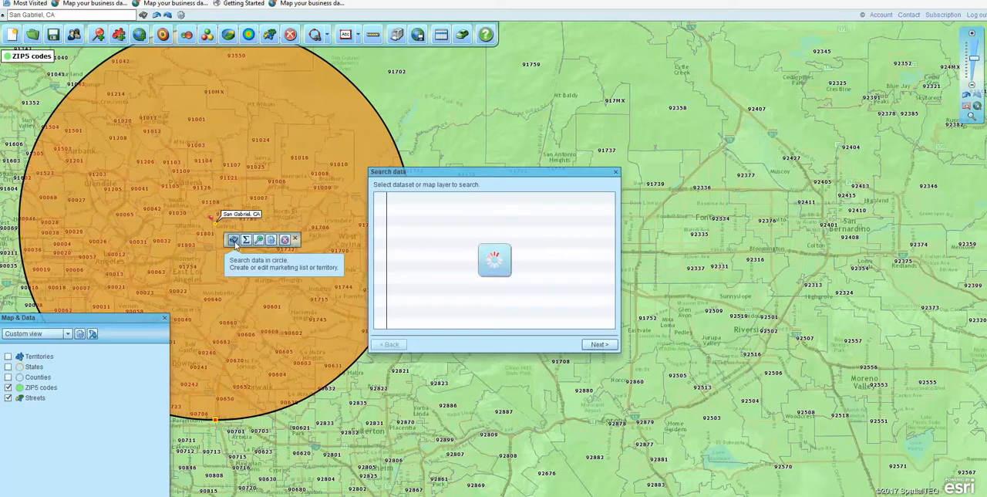
left_click(428, 200)
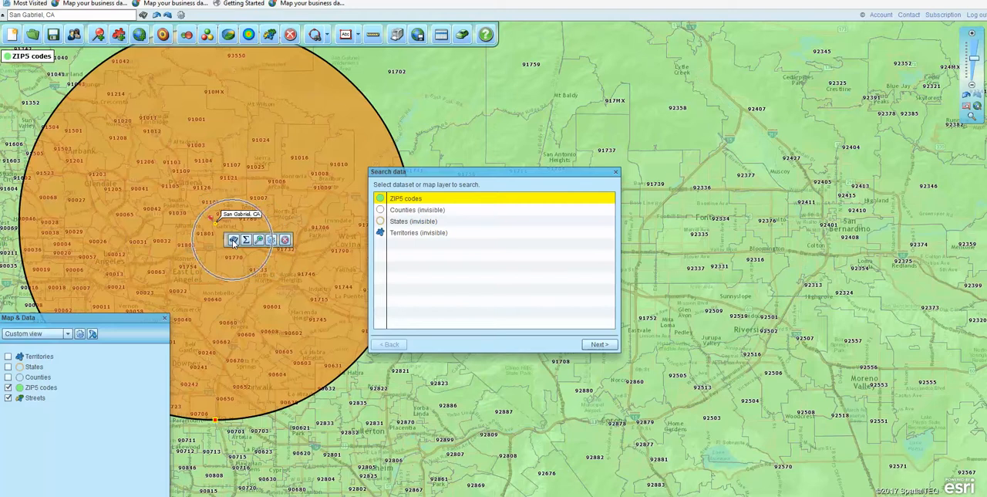
left_click(600, 345)
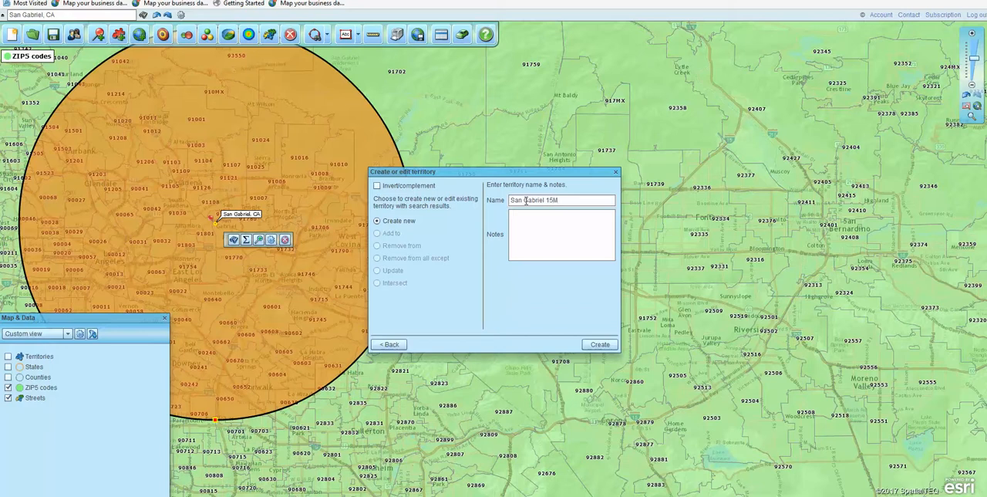
left_click(599, 344)
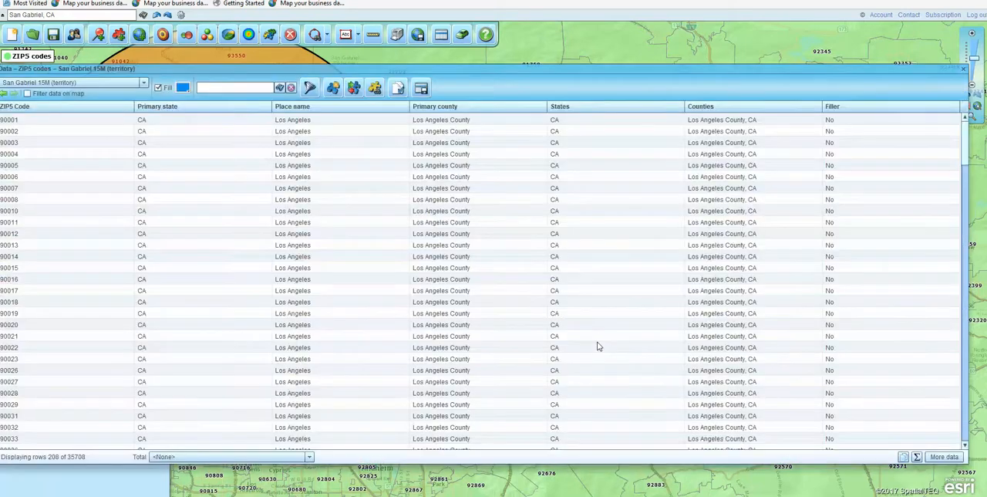
Review the San Gabriel 15M territory's ZIP code table, close it, and inspect the territory's ZIP codes along the circle's edge on the map
left_click_drag(555, 69, 589, 81)
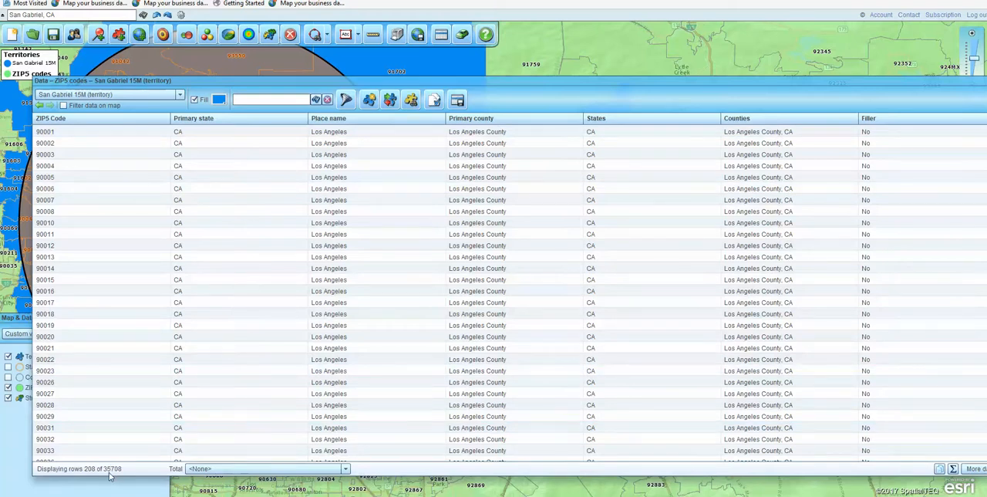
left_click_drag(764, 81, 722, 79)
left_click(416, 95)
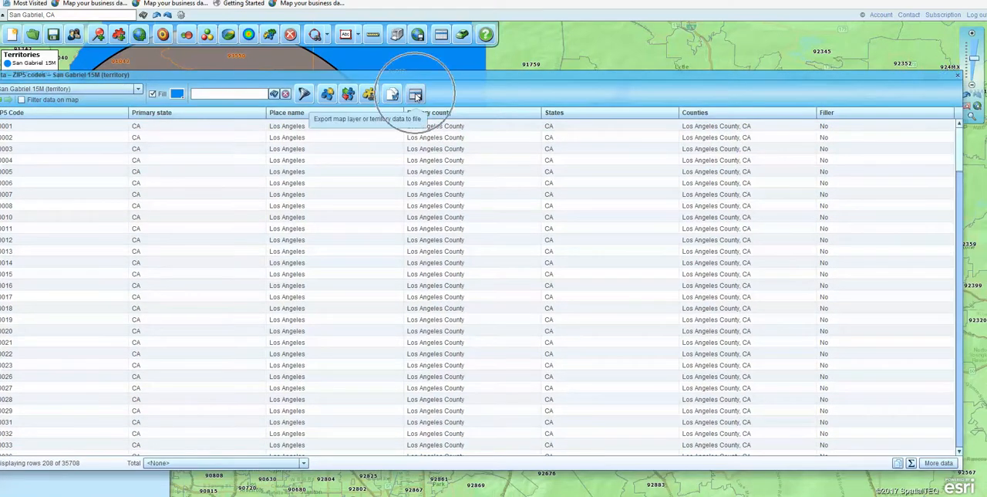
left_click(957, 75)
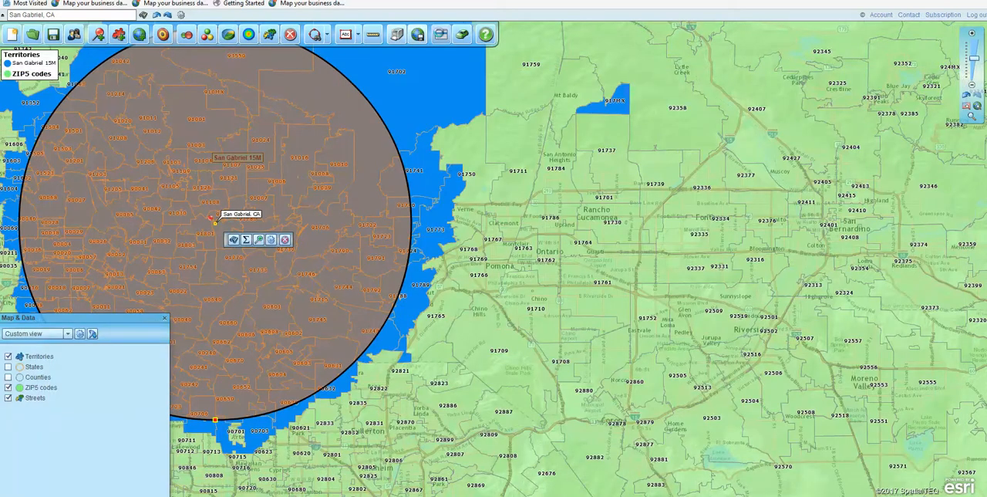
left_click(440, 34)
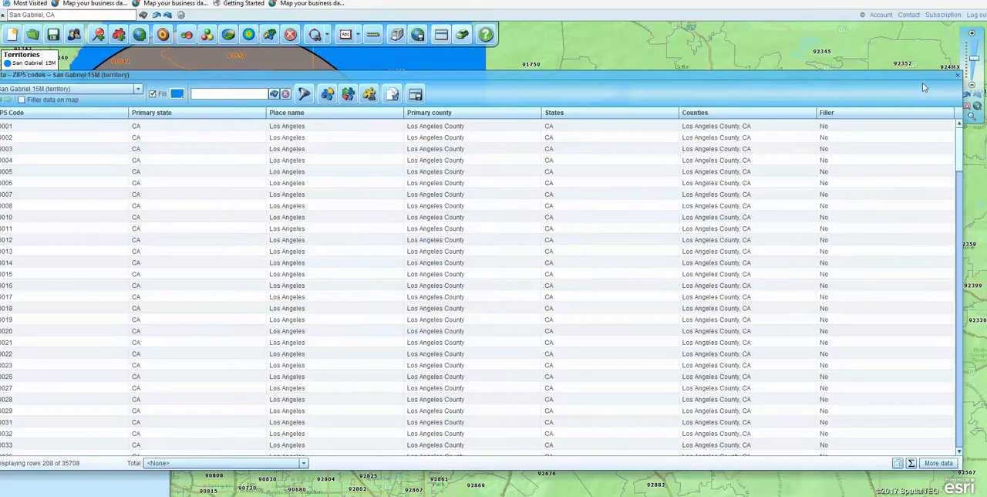
left_click(958, 75)
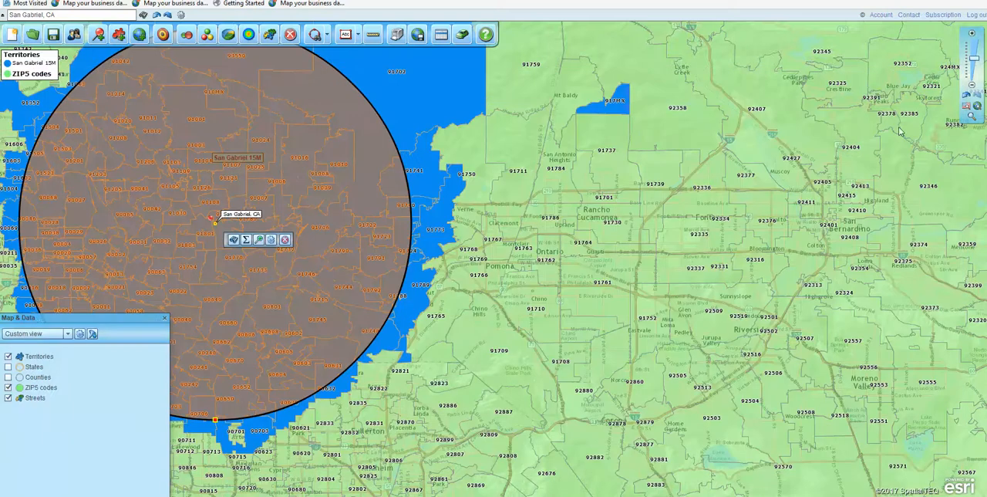
left_click_drag(468, 241, 505, 267)
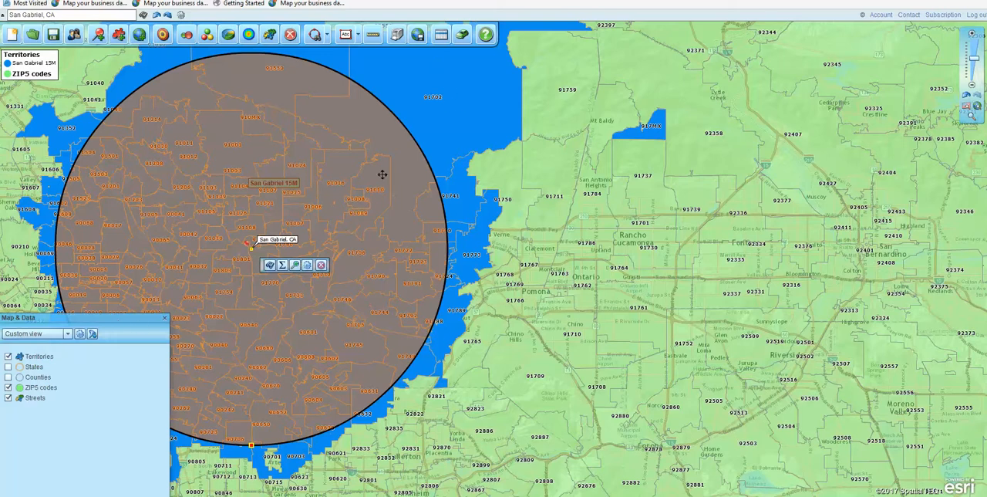
mouse_move(447, 187)
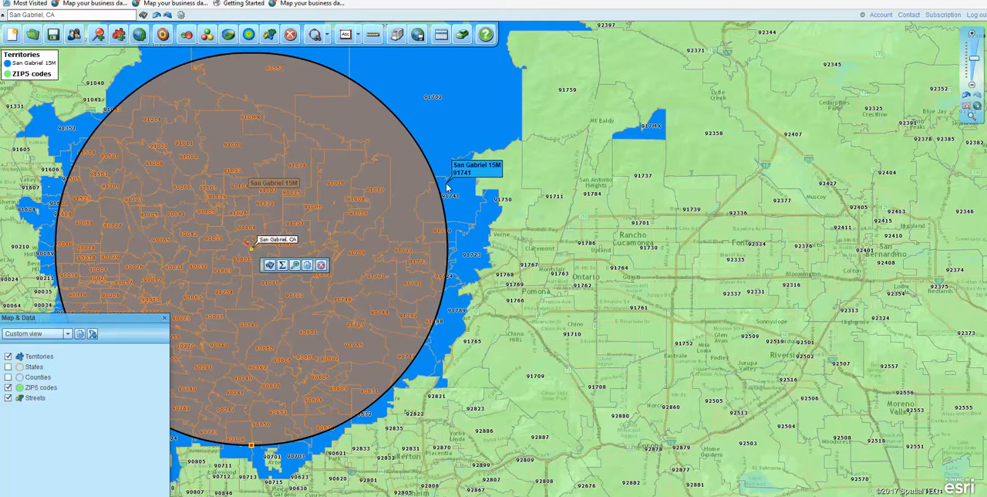
Draw a 15-mile search circle centred on Rancho Cucamonga and start a data search inside it
left_click_drag(894, 306, 665, 300)
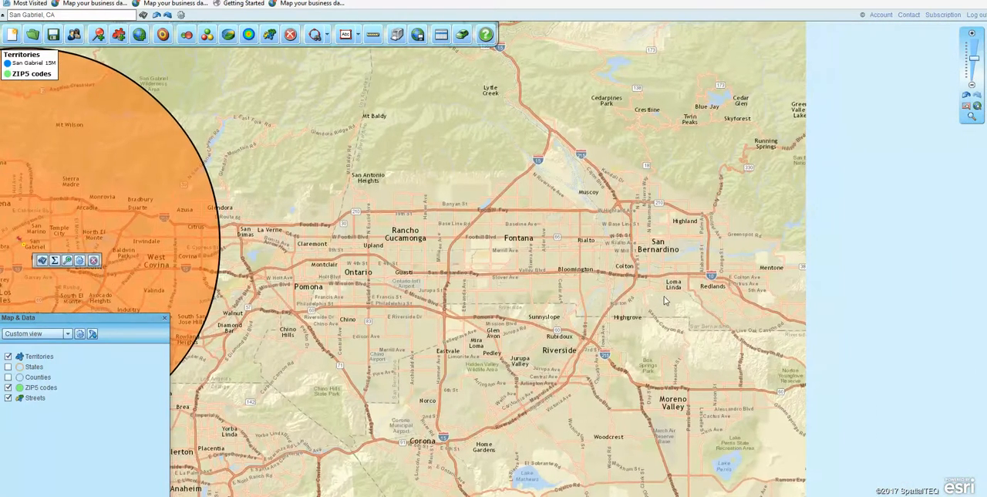
mouse_move(818, 253)
left_click_drag(472, 315, 667, 323)
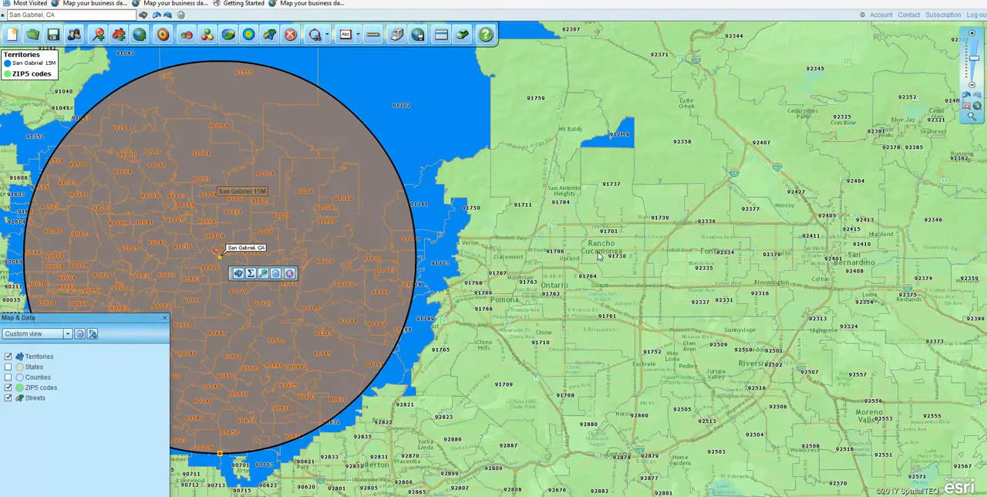
left_click(329, 36)
left_click(316, 56)
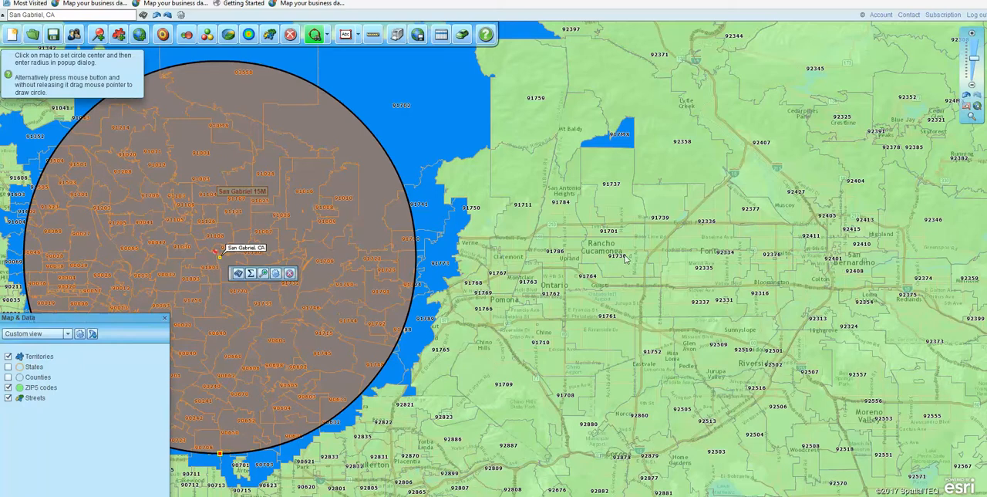
left_click(329, 35)
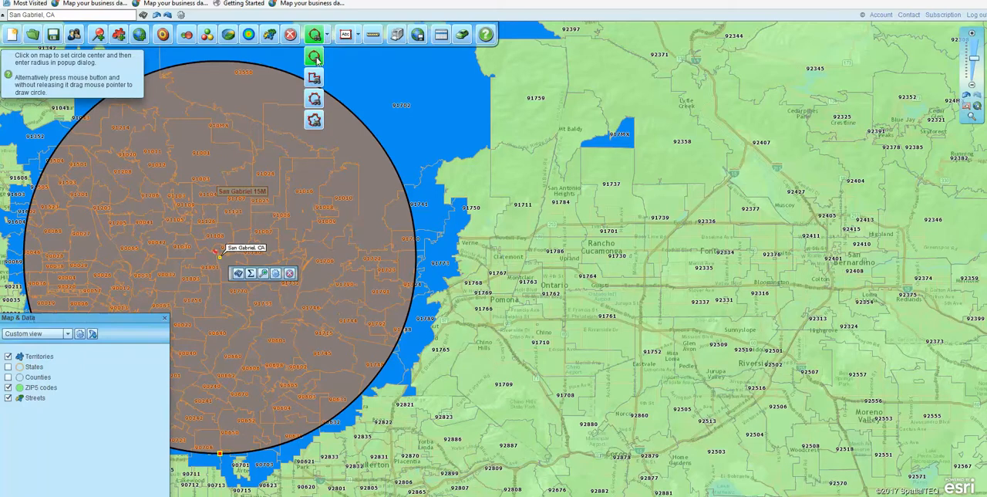
left_click(602, 252)
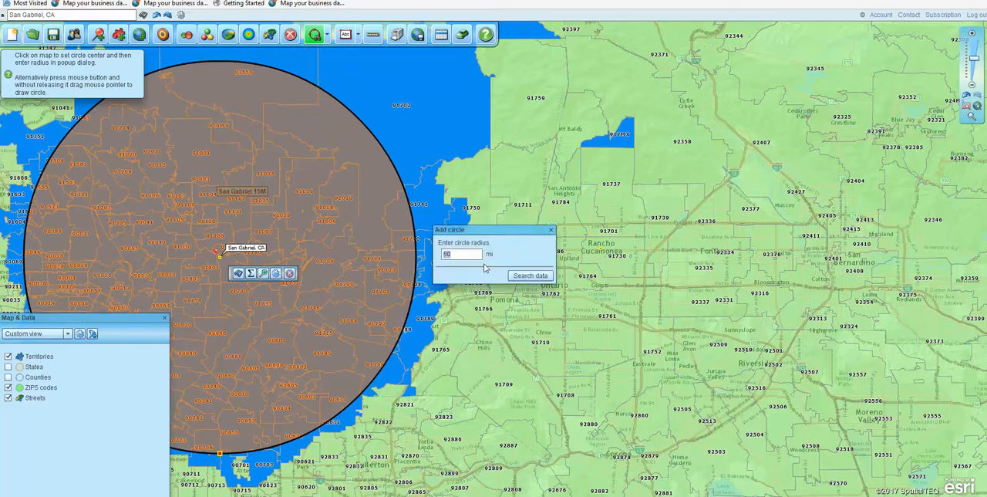
left_click(531, 276)
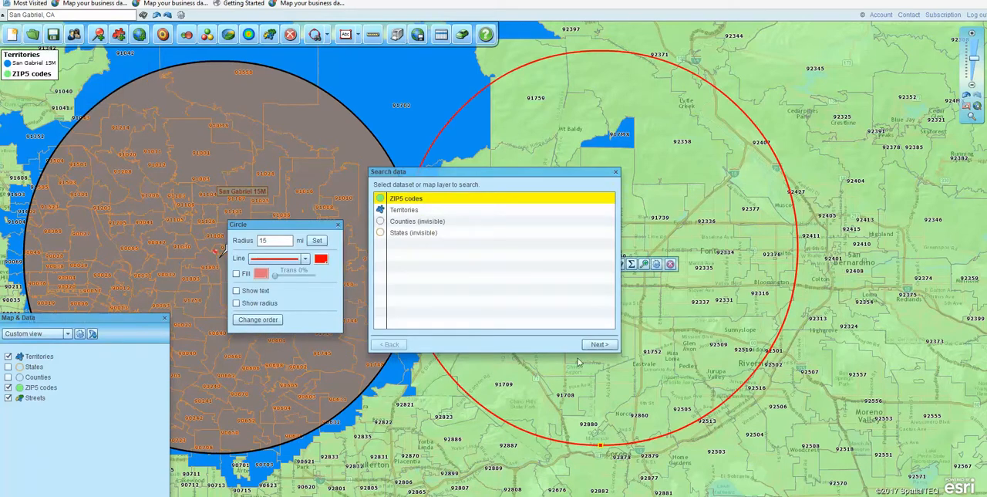
Search the ZIP5 codes layer inside the circle, create a new territory named Rancho 15M, and close the results table
left_click(599, 344)
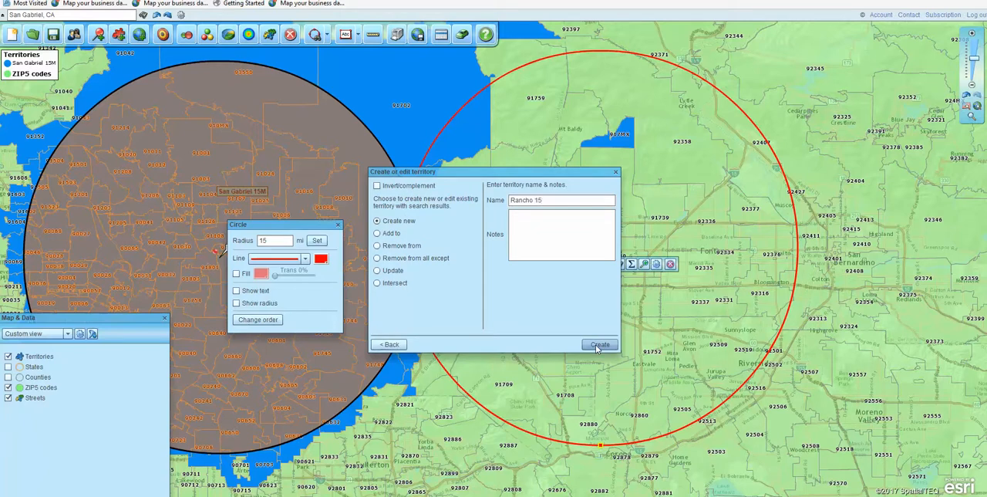
left_click(599, 344)
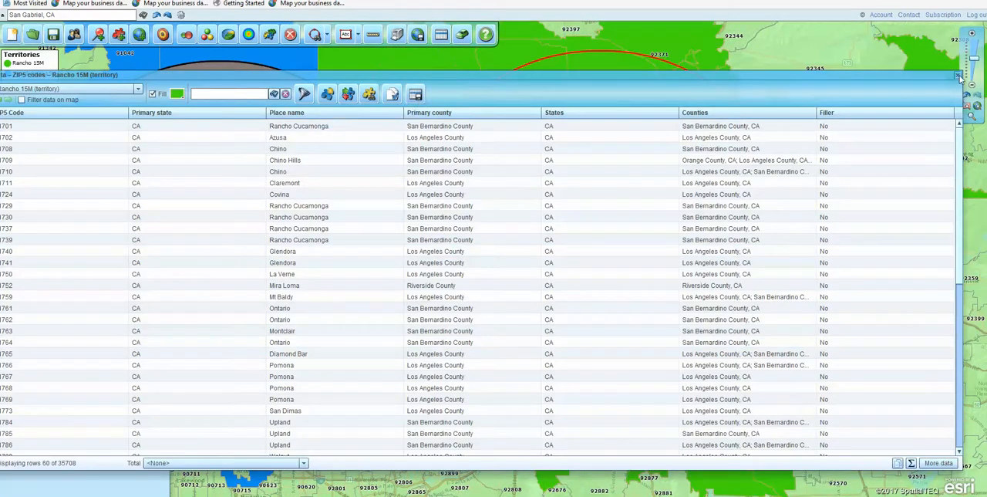
left_click(958, 75)
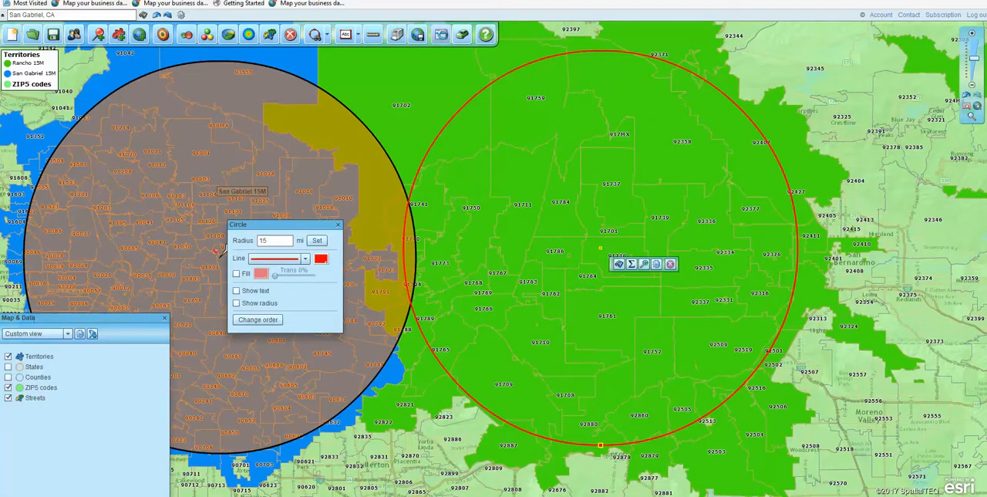
Reopen the Rancho 15M ZIP code table, view the list of layers and territories it can show, and close the table
left_click(441, 34)
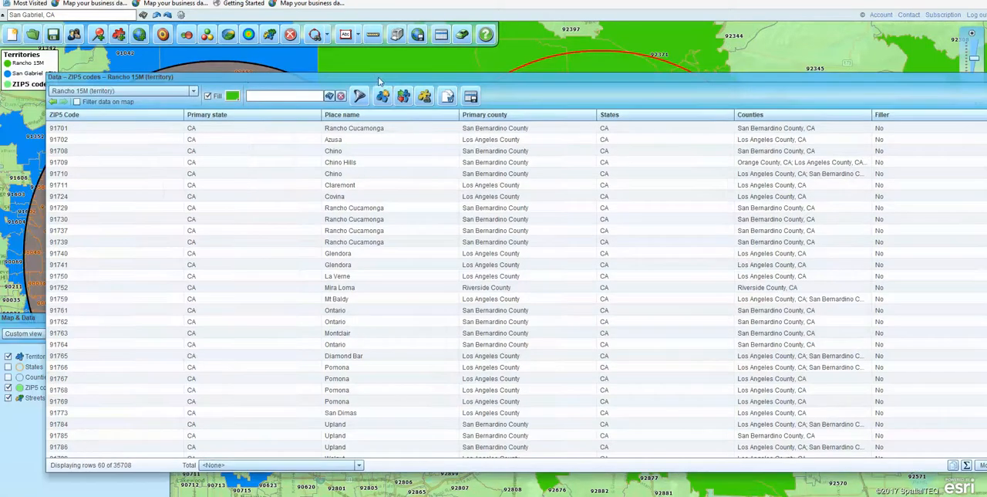
left_click(194, 91)
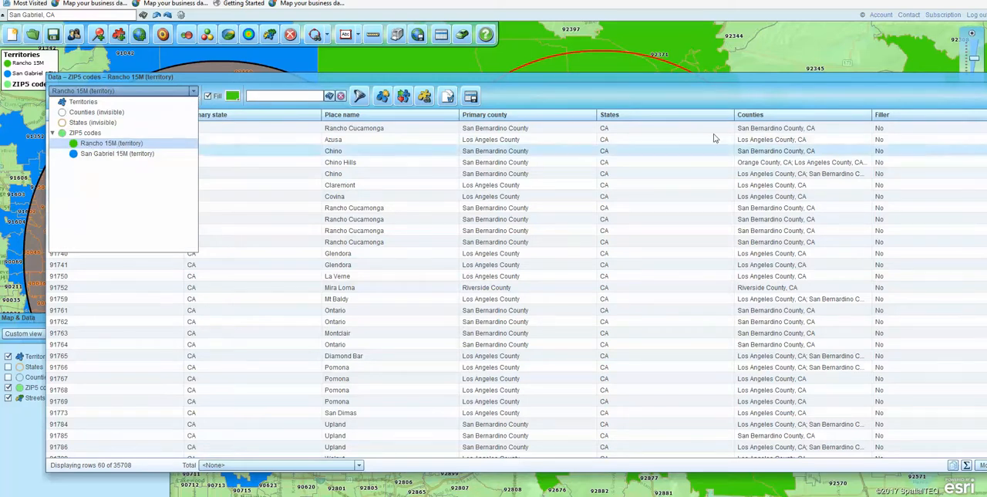
left_click_drag(936, 77, 818, 89)
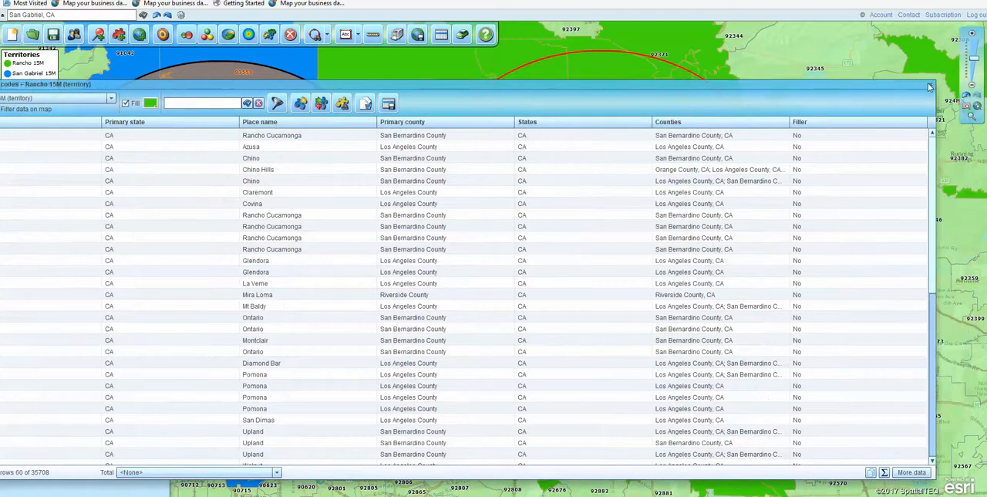
left_click(930, 86)
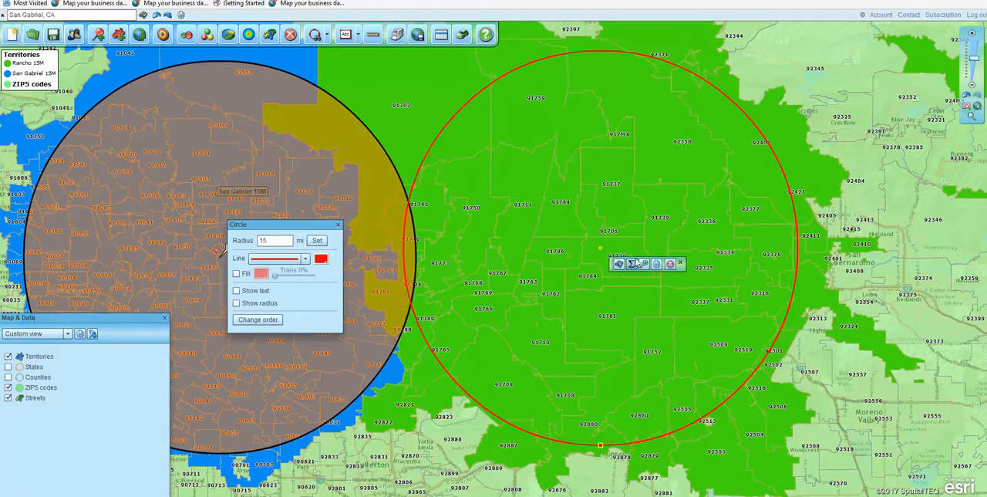
Close the circle options and delete both the Rancho Cucamonga circle and the San Gabriel circle from the map
left_click(338, 226)
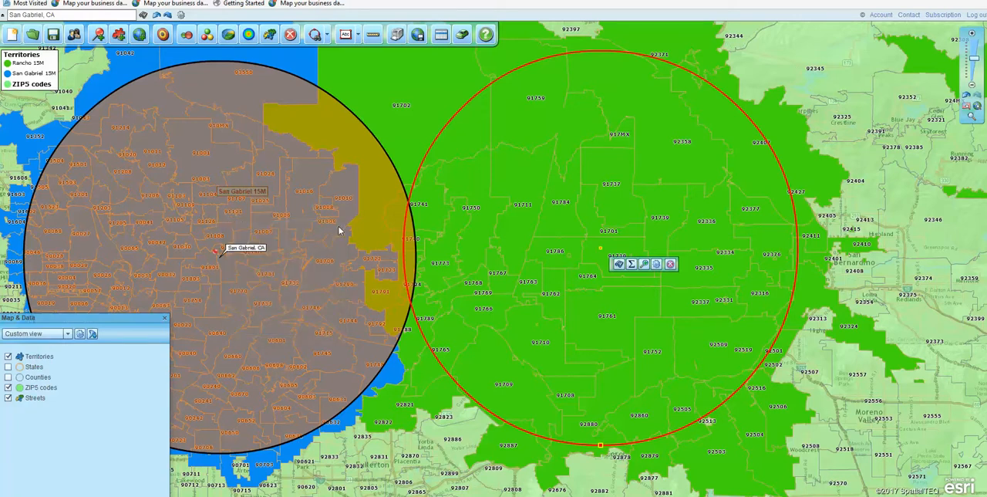
left_click(670, 265)
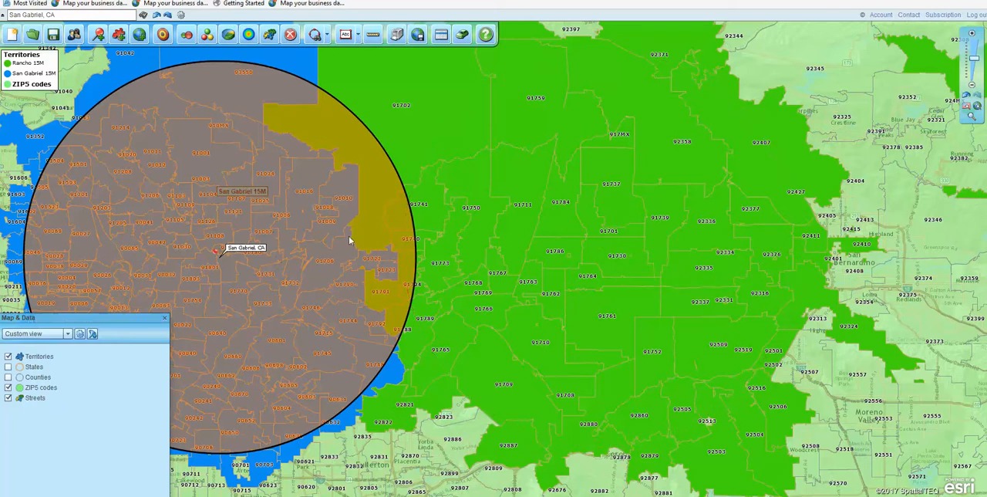
mouse_move(413, 221)
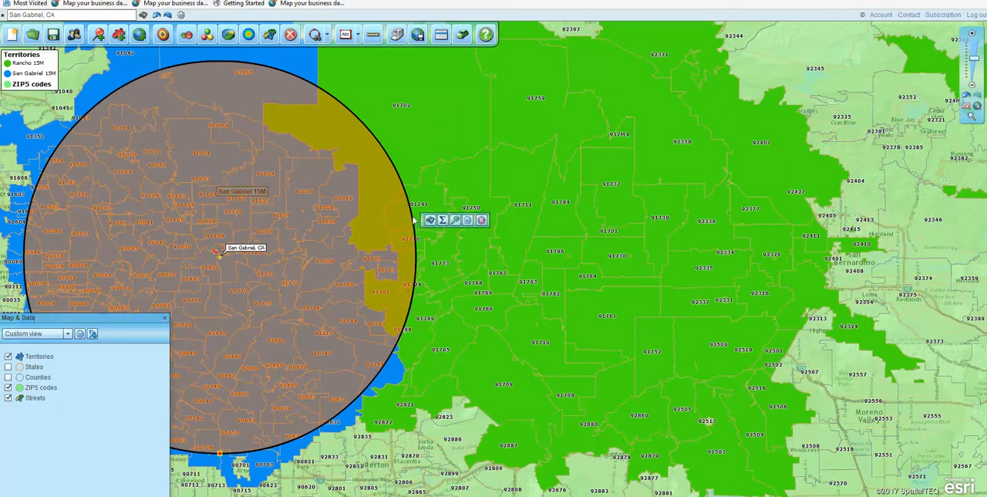
left_click(481, 219)
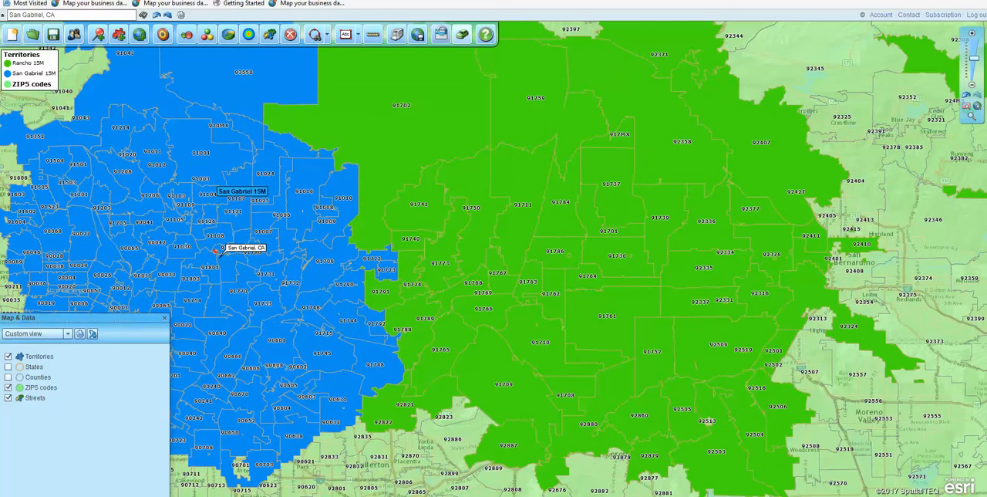
Delete the Rancho 15M and San Gabriel 15M territories from the managed territories, and close the data table
left_click(440, 33)
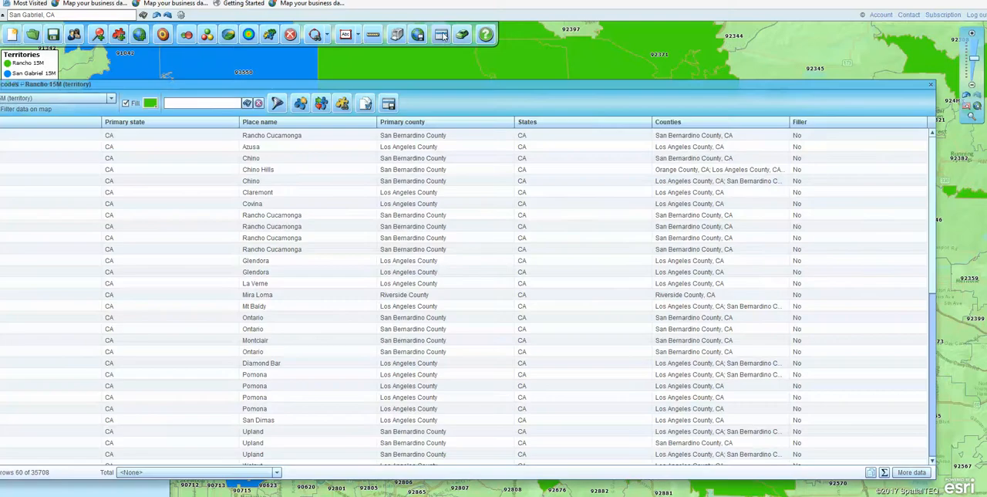
left_click(366, 105)
left_click(390, 131)
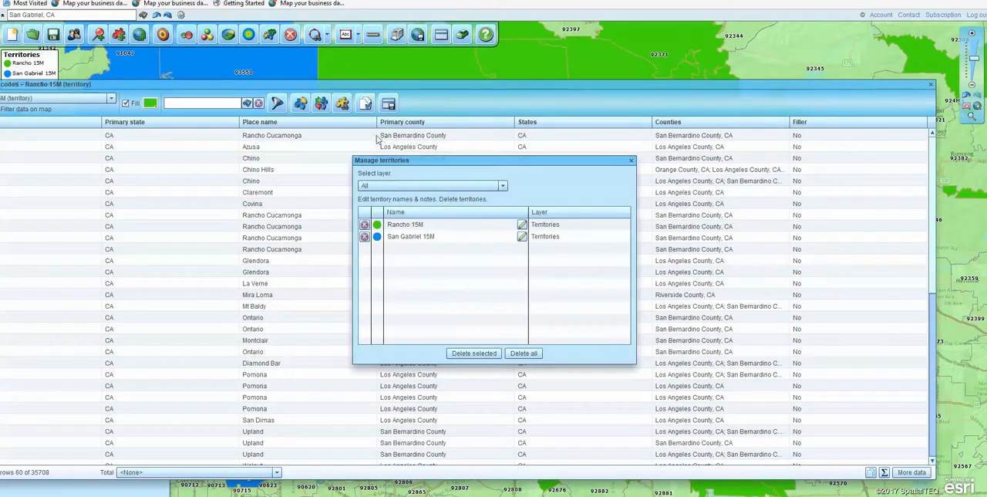
left_click(364, 224)
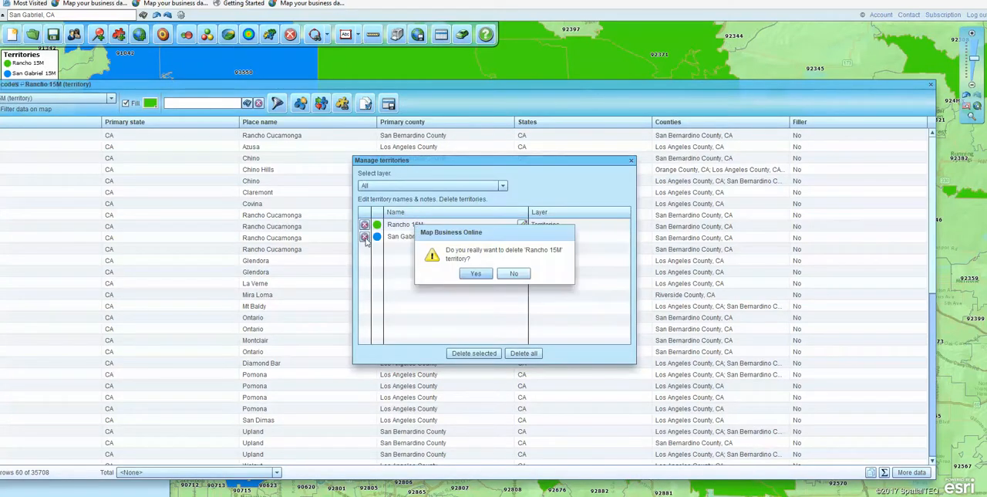
left_click(471, 275)
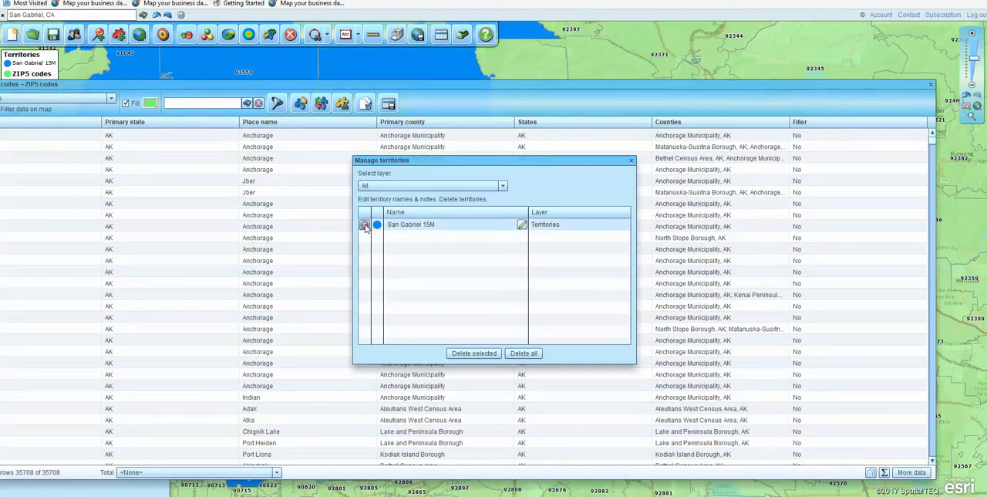
left_click(364, 225)
left_click(476, 274)
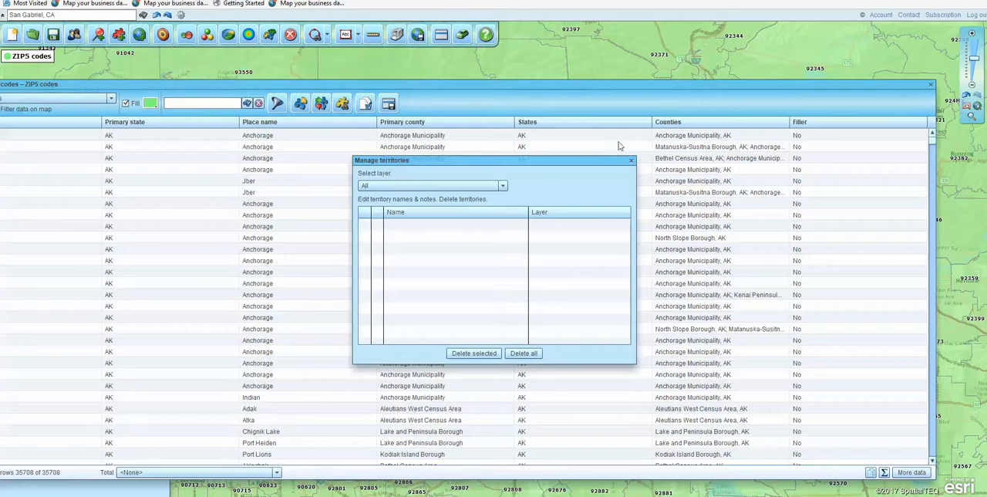
left_click(630, 160)
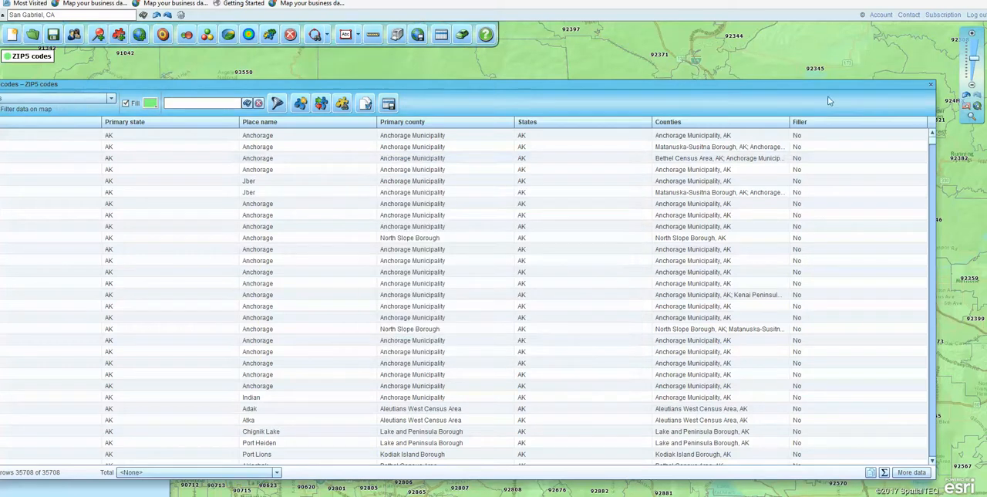
left_click(930, 85)
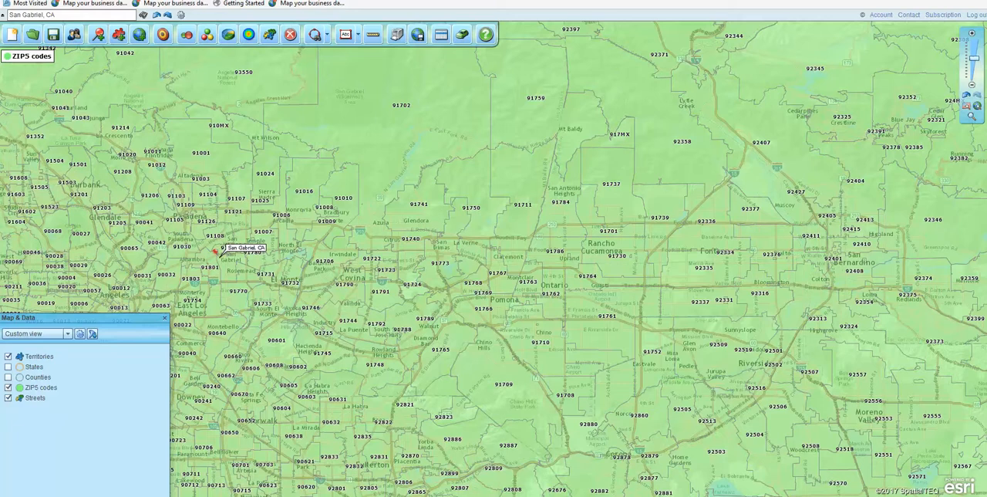
Draw a search polygon enclosing the ZIP code areas from Glendale and East Los Angeles east to Fontana
left_click_drag(117, 326, 142, 376)
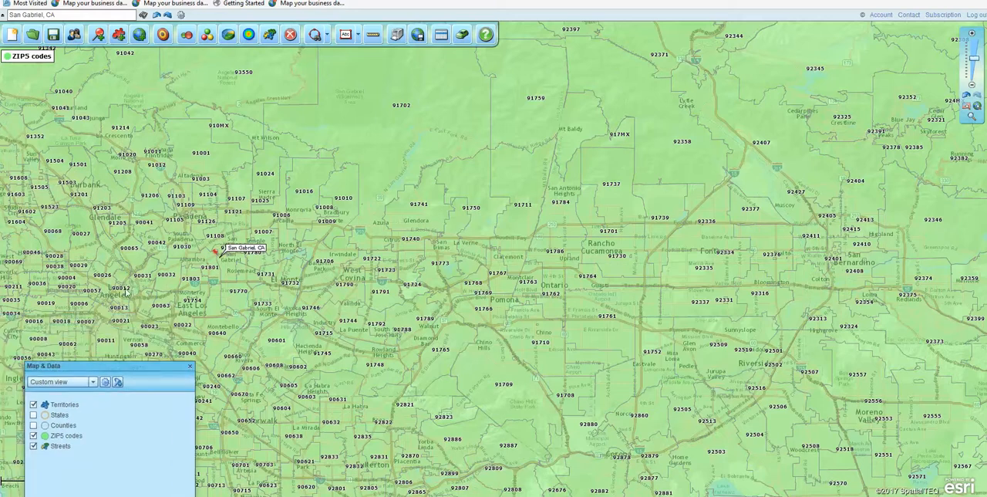
left_click(326, 36)
left_click(315, 77)
mouse_move(116, 143)
left_mouse_down()
mouse_move(85, 225)
mouse_move(121, 293)
mouse_move(109, 312)
mouse_move(110, 353)
mouse_move(576, 363)
mouse_move(687, 348)
mouse_move(966, 341)
left_mouse_up()
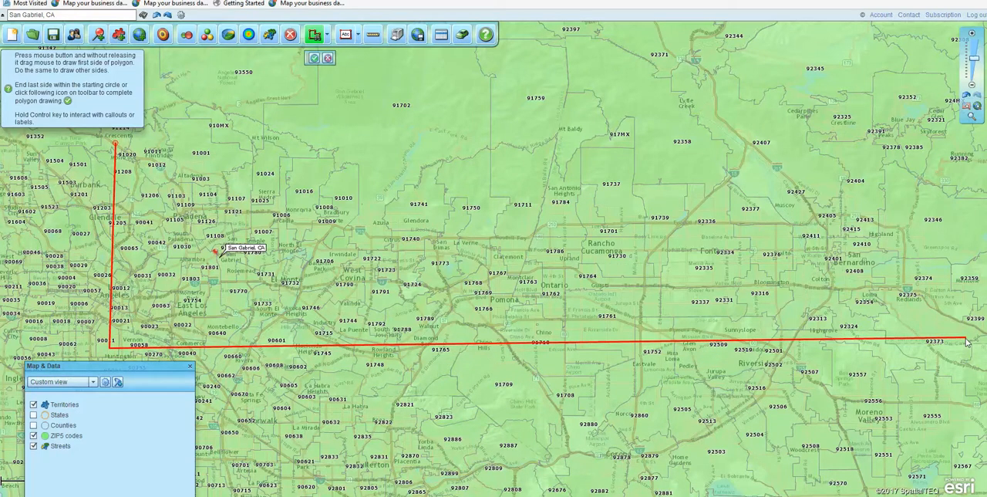
left_click(328, 59)
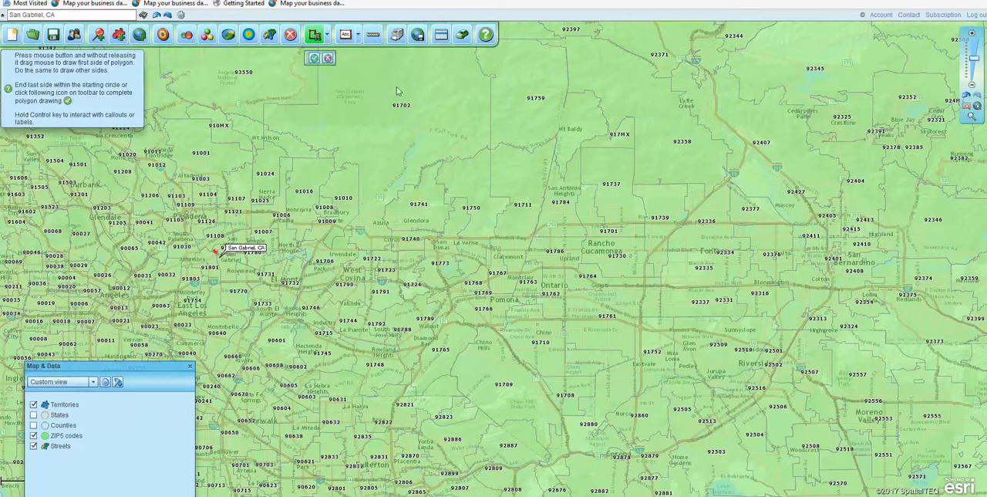
left_click_drag(128, 193, 128, 392)
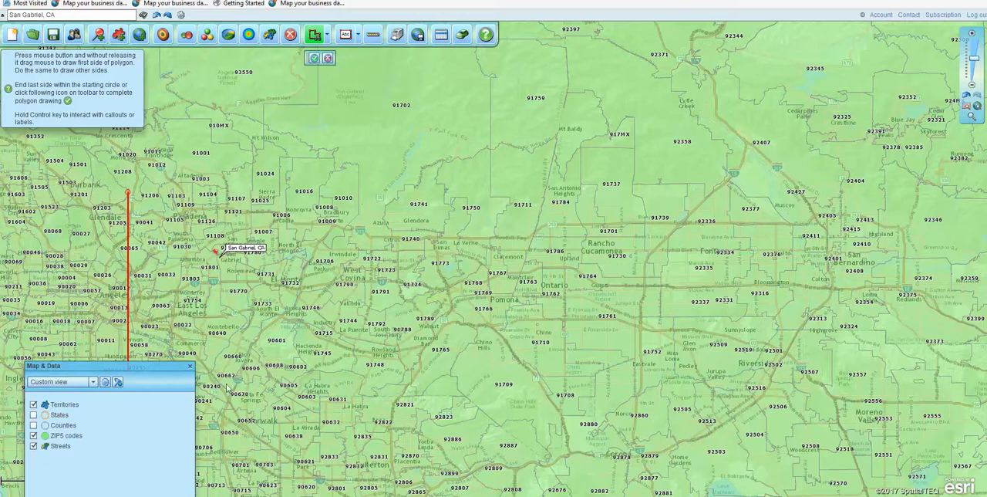
left_click(514, 386)
mouse_move(519, 385)
left_mouse_down()
mouse_move(617, 361)
mouse_move(701, 390)
mouse_move(699, 139)
mouse_move(647, 143)
left_mouse_up()
mouse_move(647, 142)
left_mouse_down()
mouse_move(648, 159)
mouse_move(595, 155)
mouse_move(579, 183)
mouse_move(549, 186)
mouse_move(530, 163)
mouse_move(466, 161)
mouse_move(409, 221)
mouse_move(292, 161)
mouse_move(130, 194)
left_mouse_up()
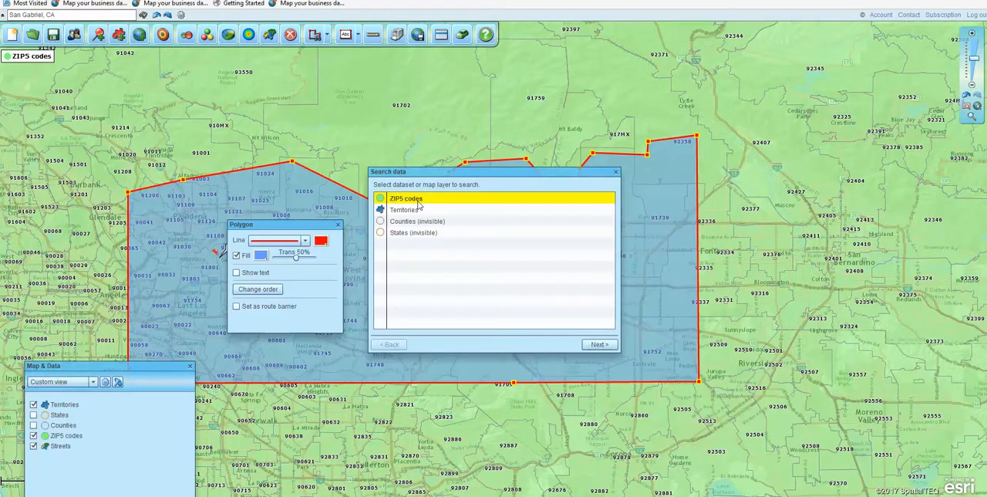
Search the ZIP5 codes layer inside the polygon and create a new territory named Gariel Rancho Zips polygon
left_click_drag(471, 173, 611, 187)
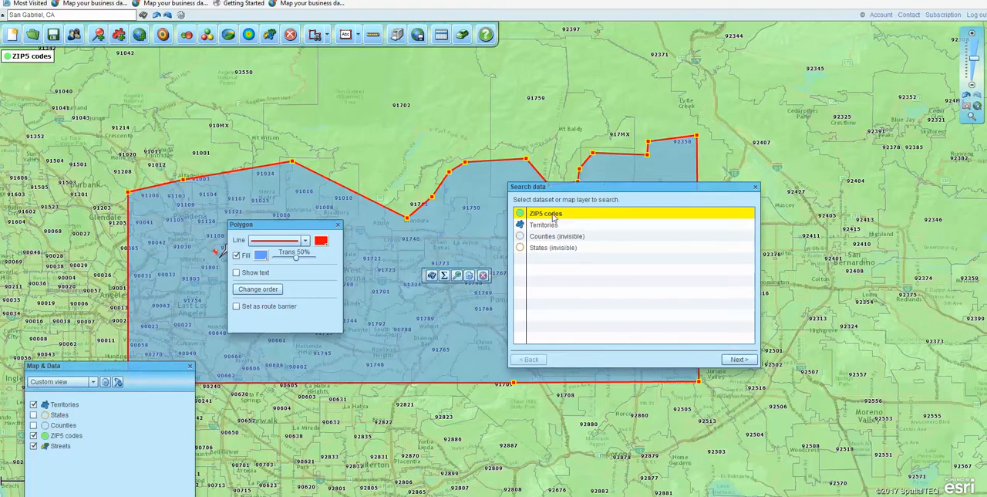
left_click(727, 360)
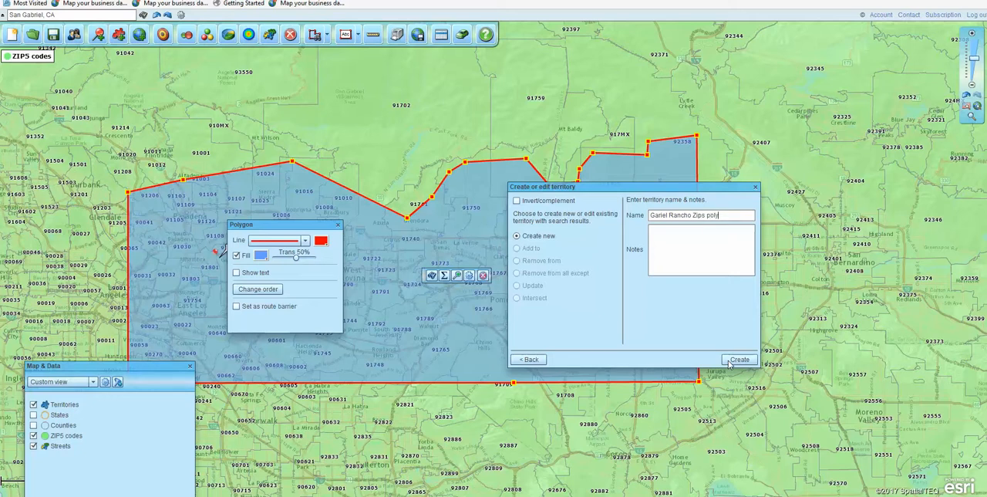
left_click(734, 363)
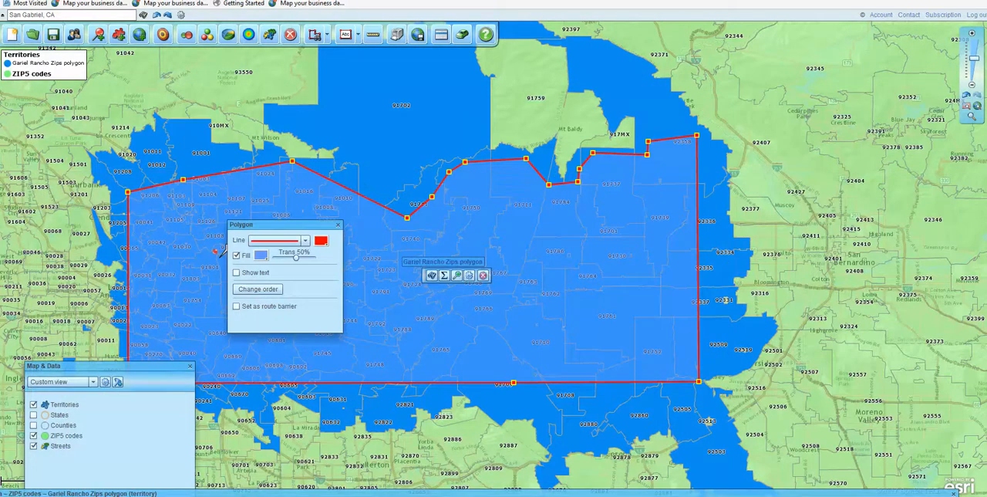
Bring the Gariel Rancho Zips polygon territory's data table fully into view and review its ZIP codes
left_click_drag(613, 494, 660, 86)
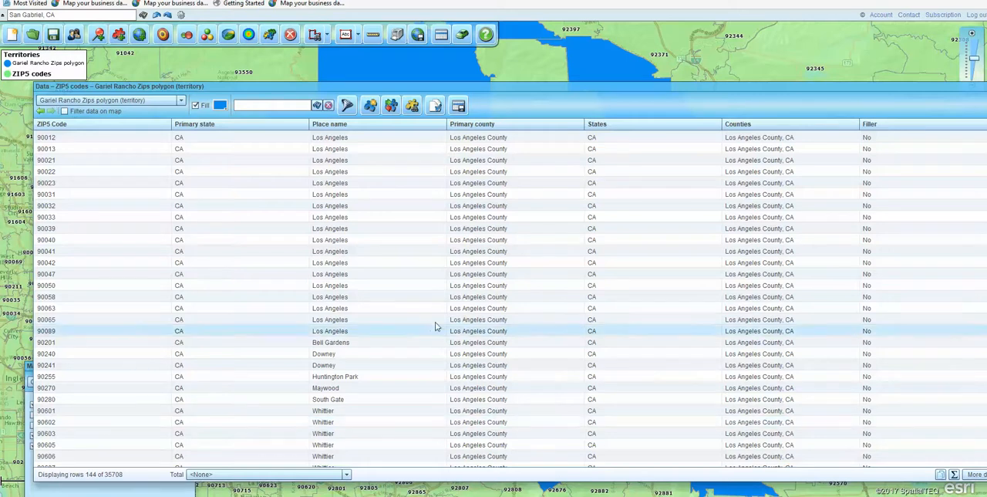
left_click_drag(731, 92, 693, 87)
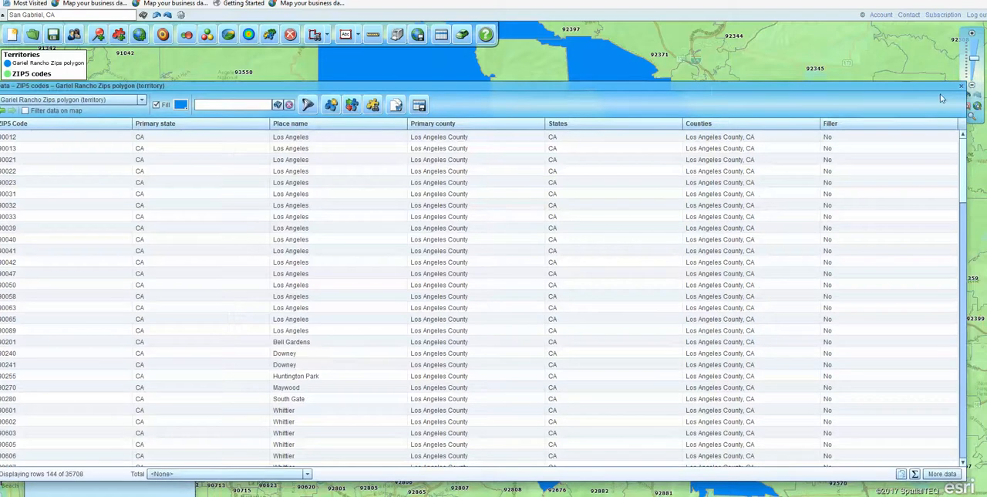
left_click(418, 106)
Close the ZIP code data table, display the Counties layer on the map, and dismiss the Polygon properties
left_click(964, 87)
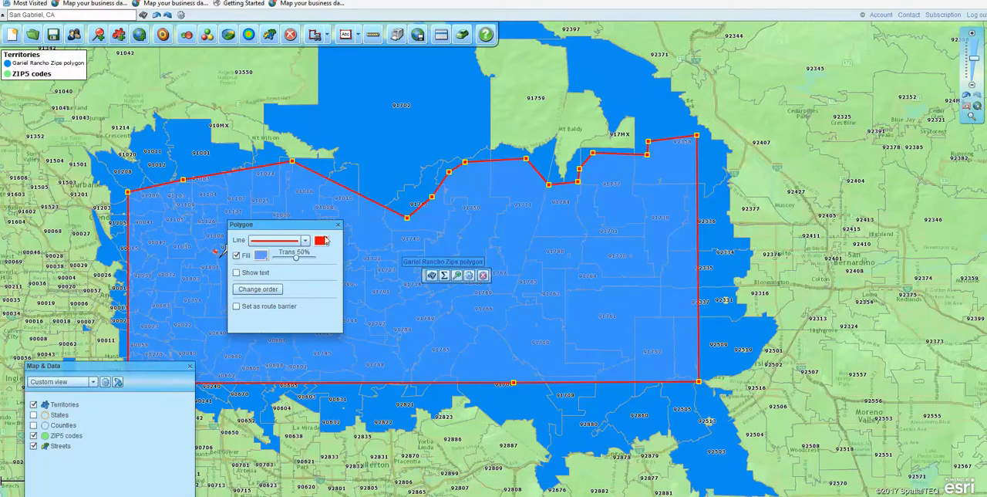
left_click(33, 425)
left_click_drag(290, 231, 63, 189)
left_click(110, 184)
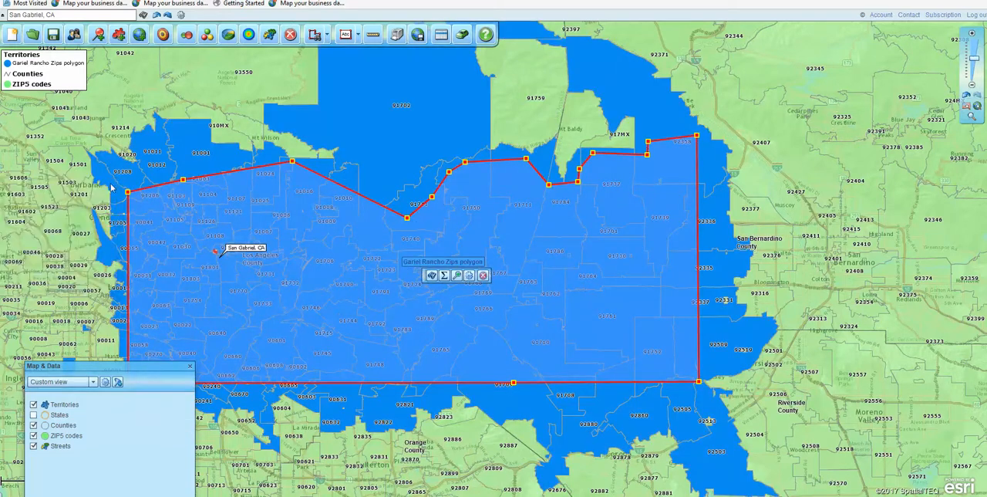
Search the Counties layer inside the polygon, create a new territory named Gab Rancho Counties, and close its data table
left_click(432, 277)
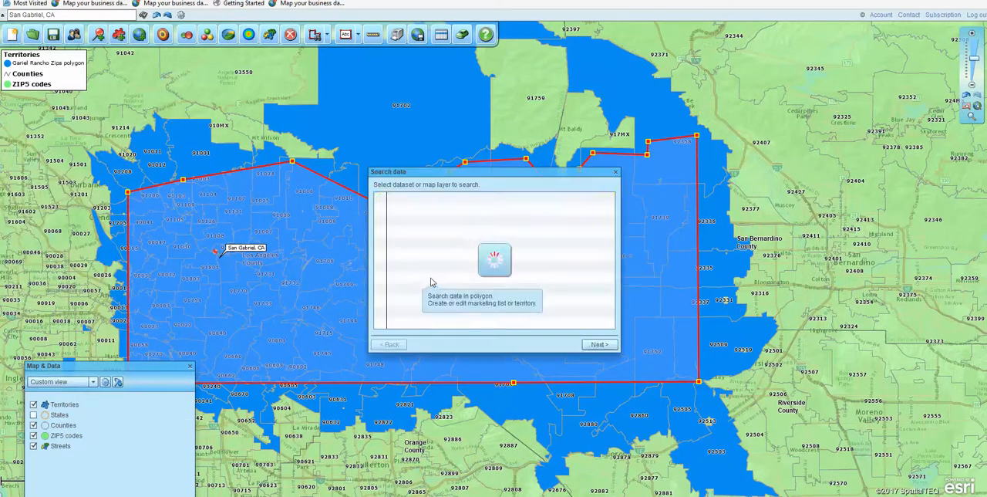
left_click(401, 213)
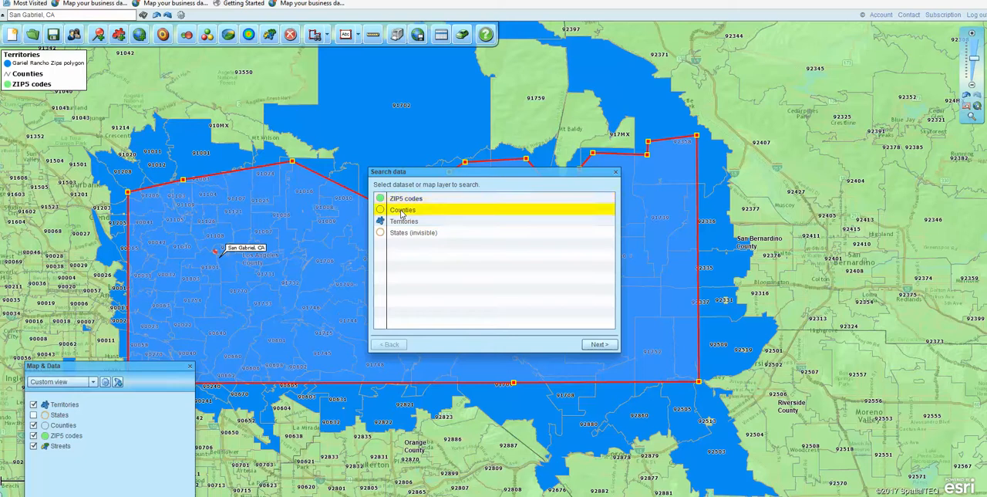
left_click(600, 345)
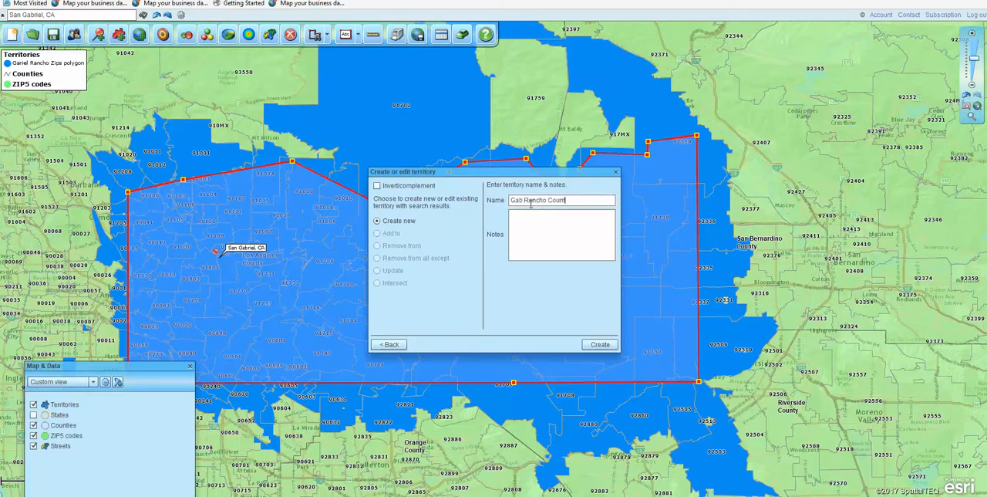
left_click(598, 344)
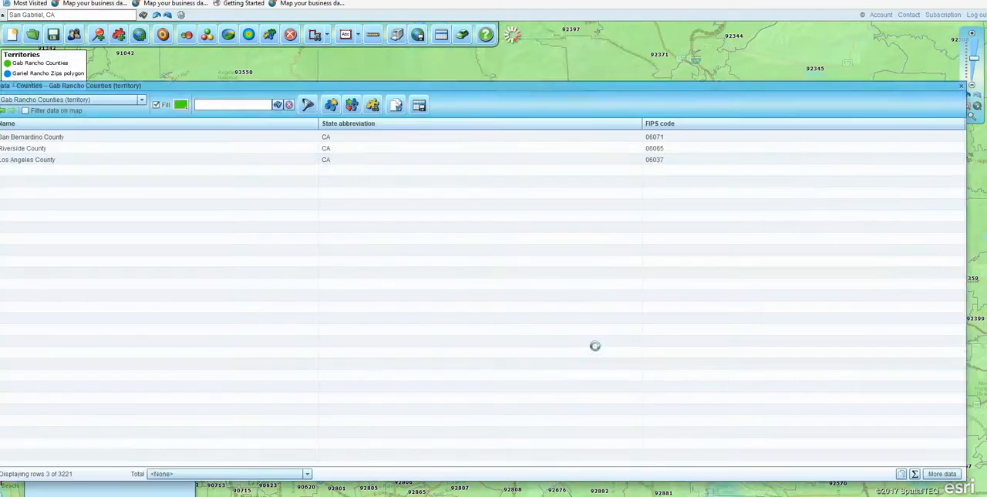
left_click(961, 86)
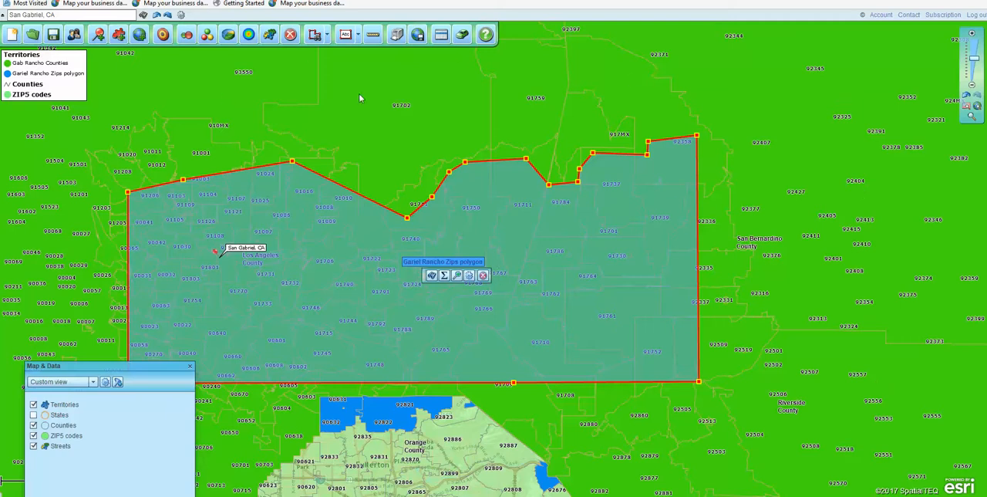
Hide the ZIP5 codes layer and zoom the map out to view the whole Gab Rancho Counties territory
left_click(33, 436)
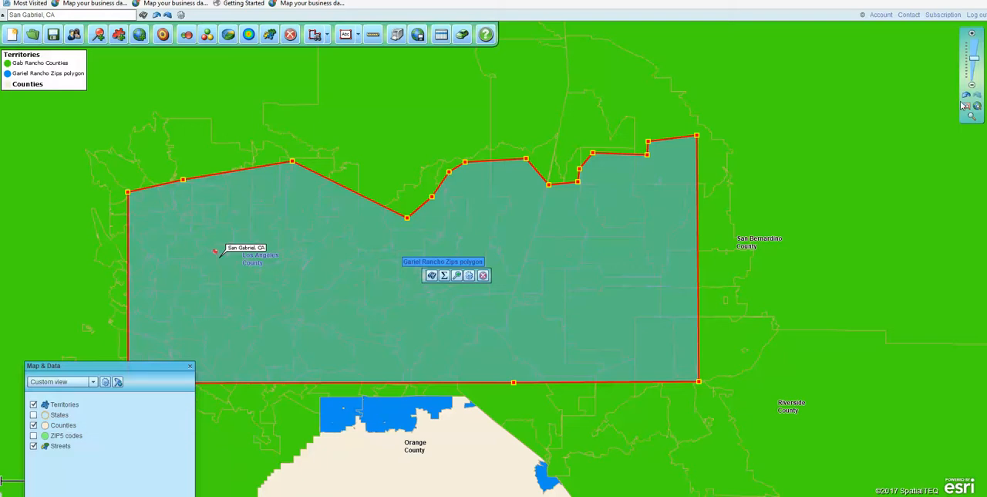
mouse_move(975, 61)
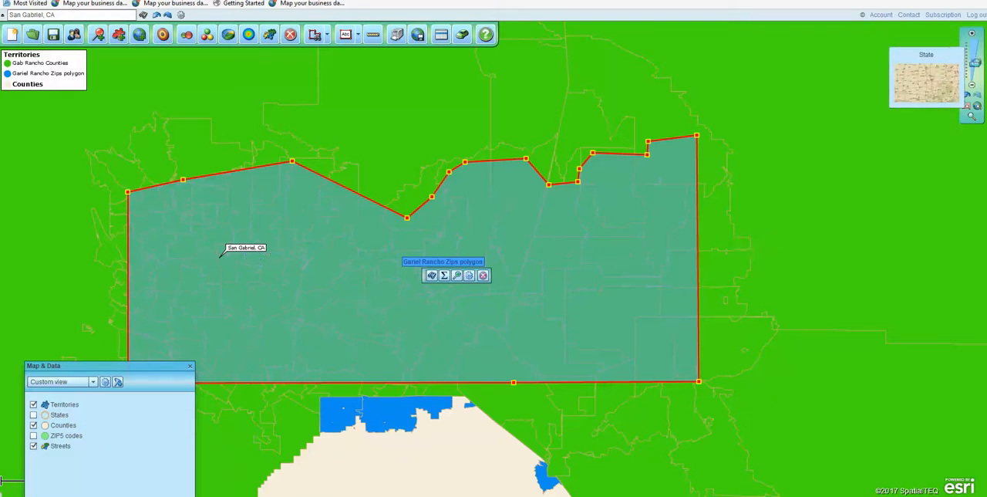
left_click(976, 61)
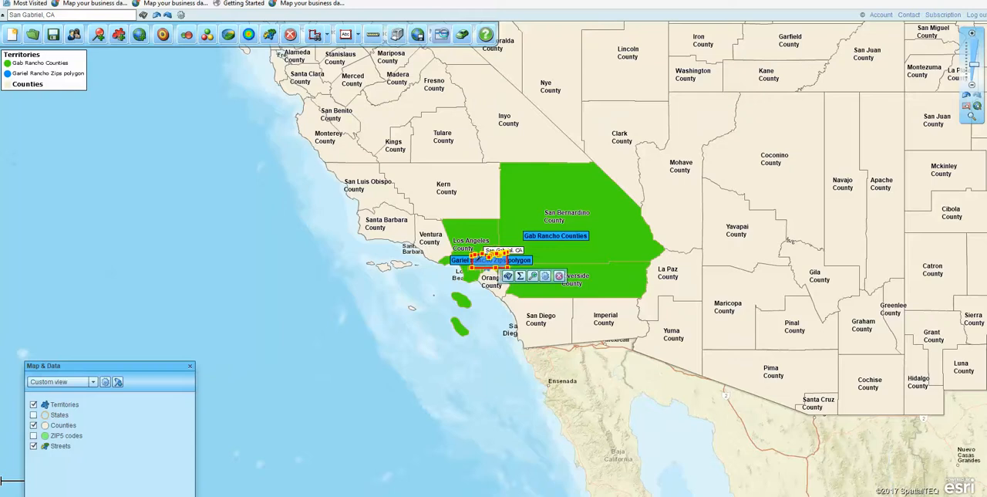
Reopen the Gab Rancho Counties data table, bring it fully into view to review its counties, and close it
left_click(441, 34)
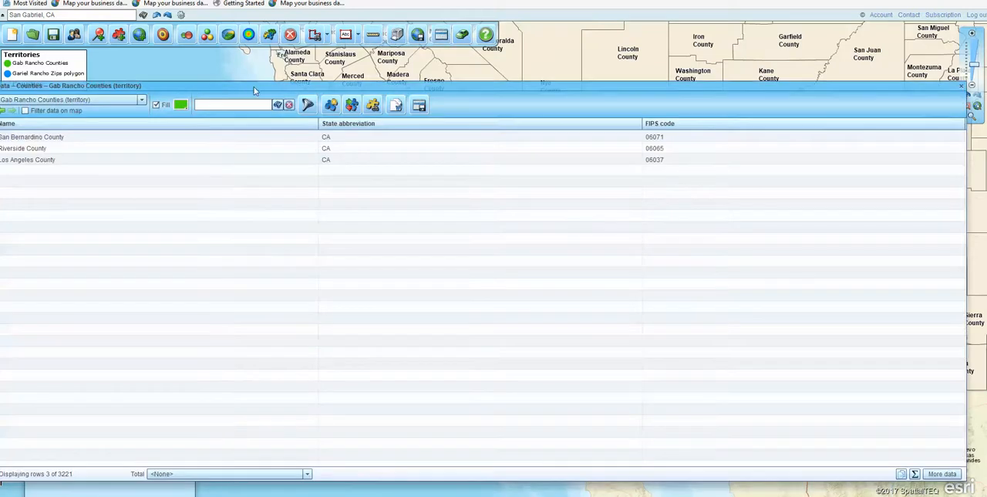
left_click_drag(253, 90, 298, 63)
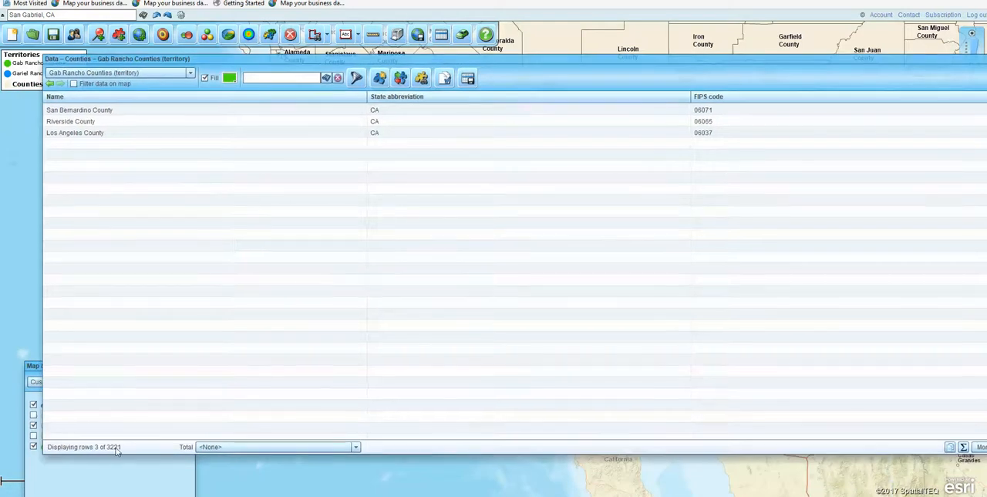
left_click_drag(644, 57, 604, 64)
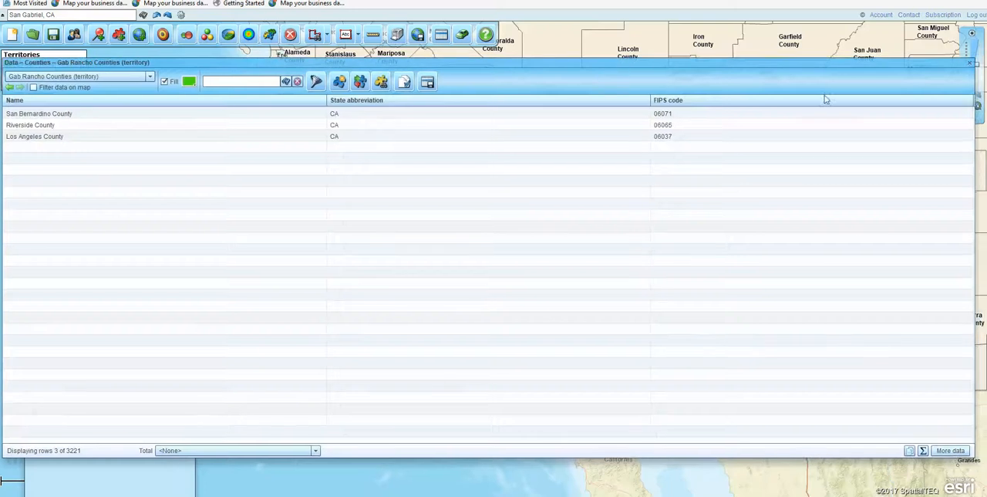
left_click(970, 64)
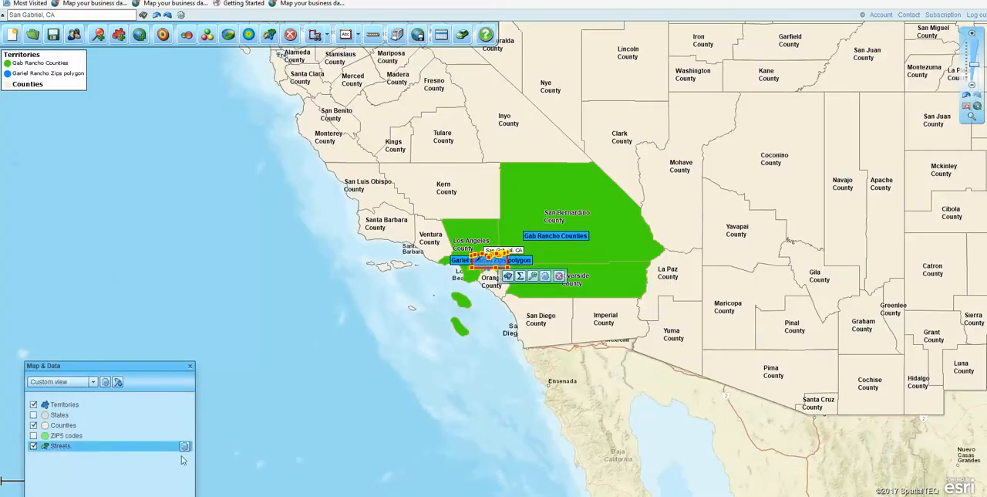
Hide the Territories and Counties layers and display the ZIP5 codes layer again
left_click(33, 405)
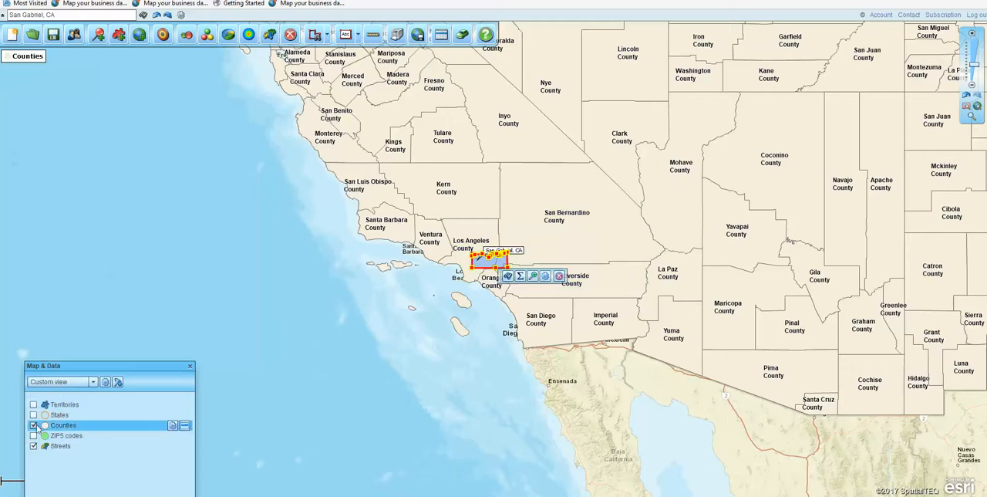
left_click(33, 435)
left_click(33, 424)
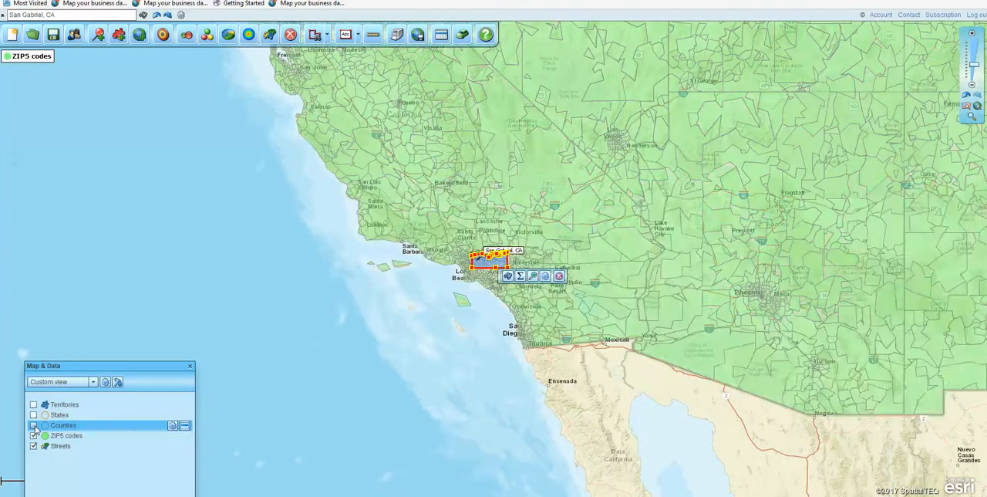
Zoom in on the Southern California ZIP code areas around the search polygon and dismiss the zoom help tip
left_click(972, 118)
left_click_drag(457, 226, 579, 313)
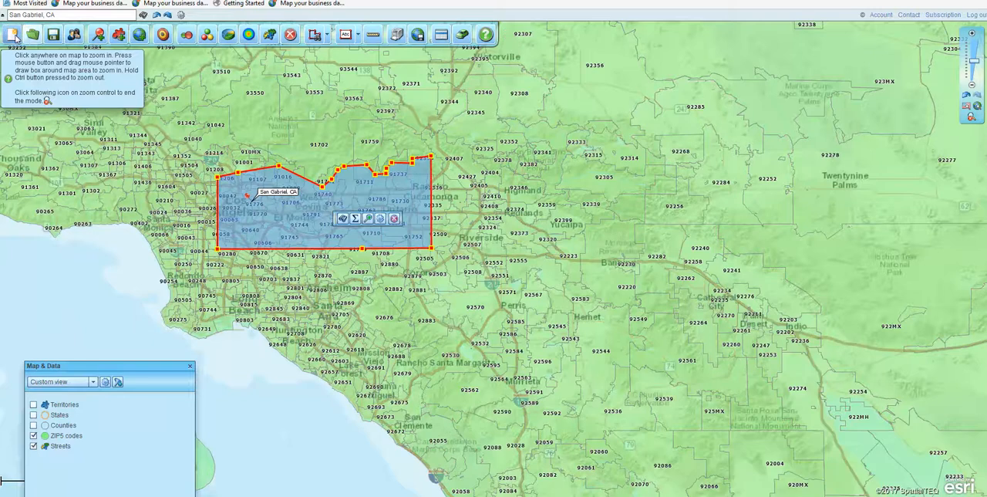
key("ctrl")
key("ctrl")
key("ctrl")
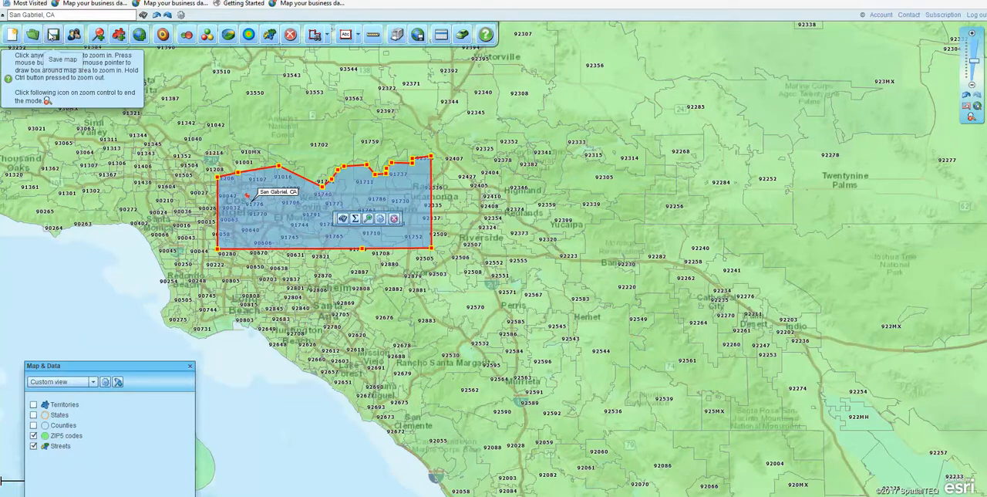
key("ctrl")
key("ctrl")
left_click(138, 56)
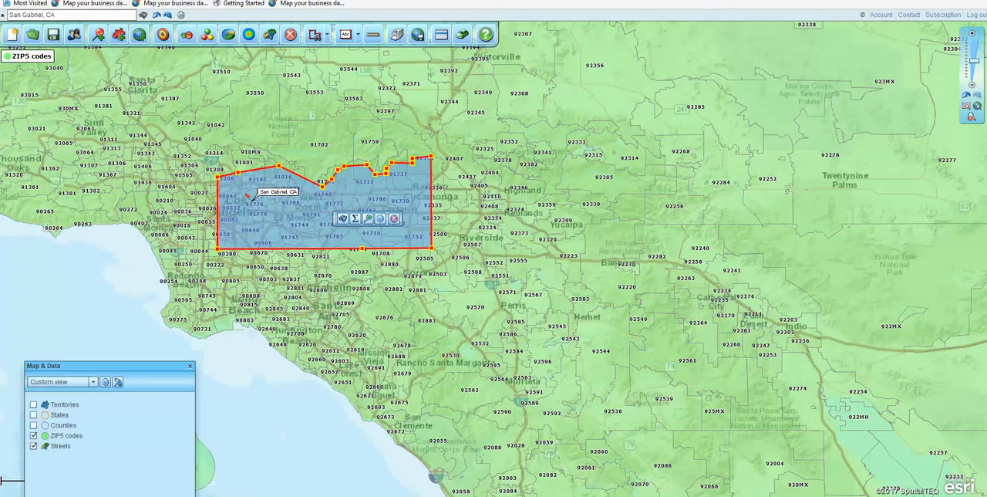